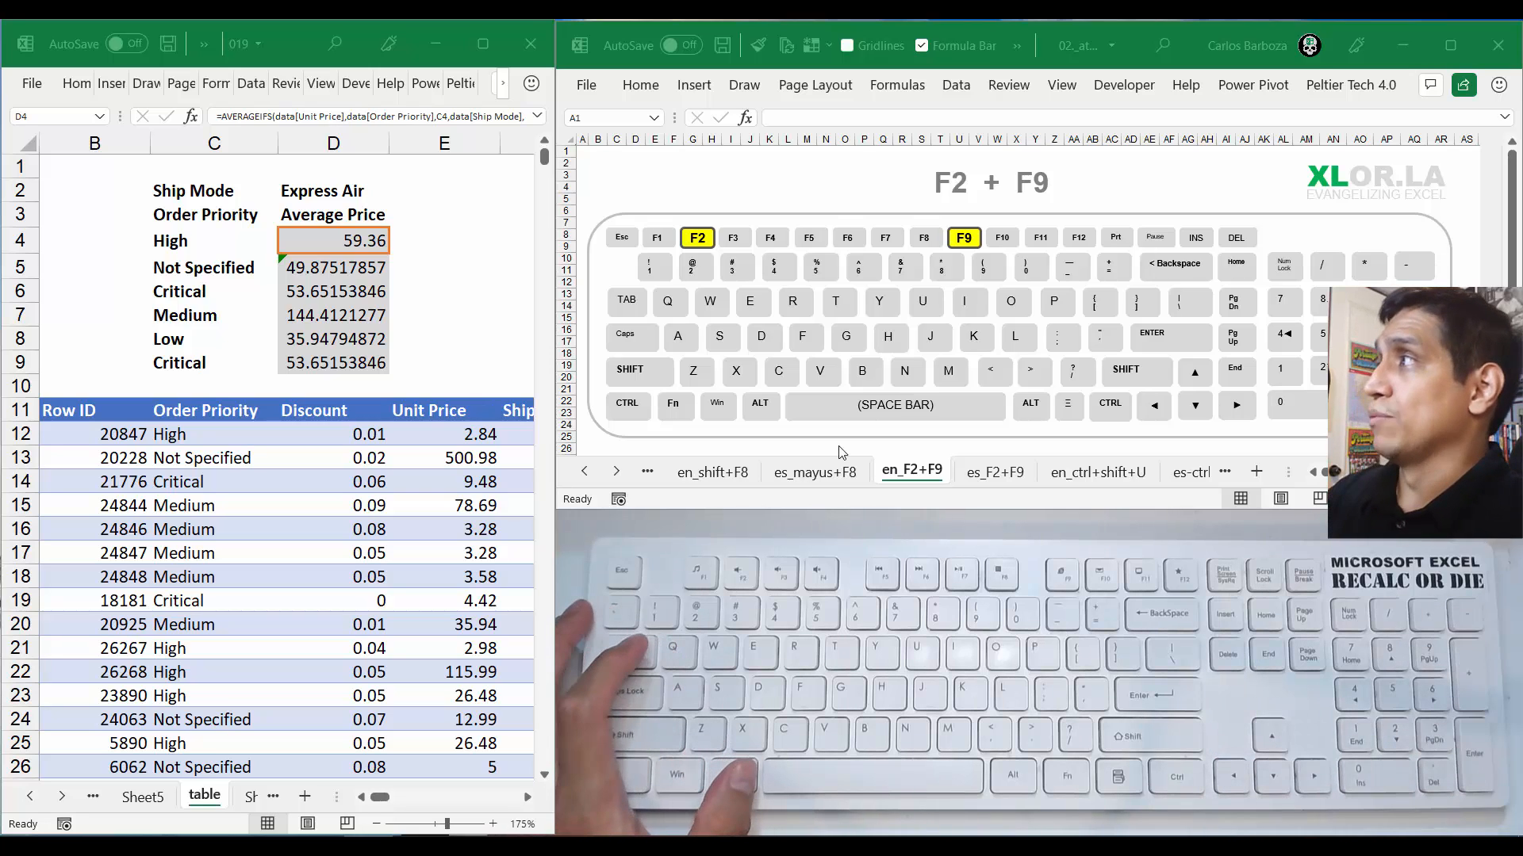
Move to D5, the Not Specified average in the Average Price table
{"action": "left_click", "coordinate": [346, 235]}
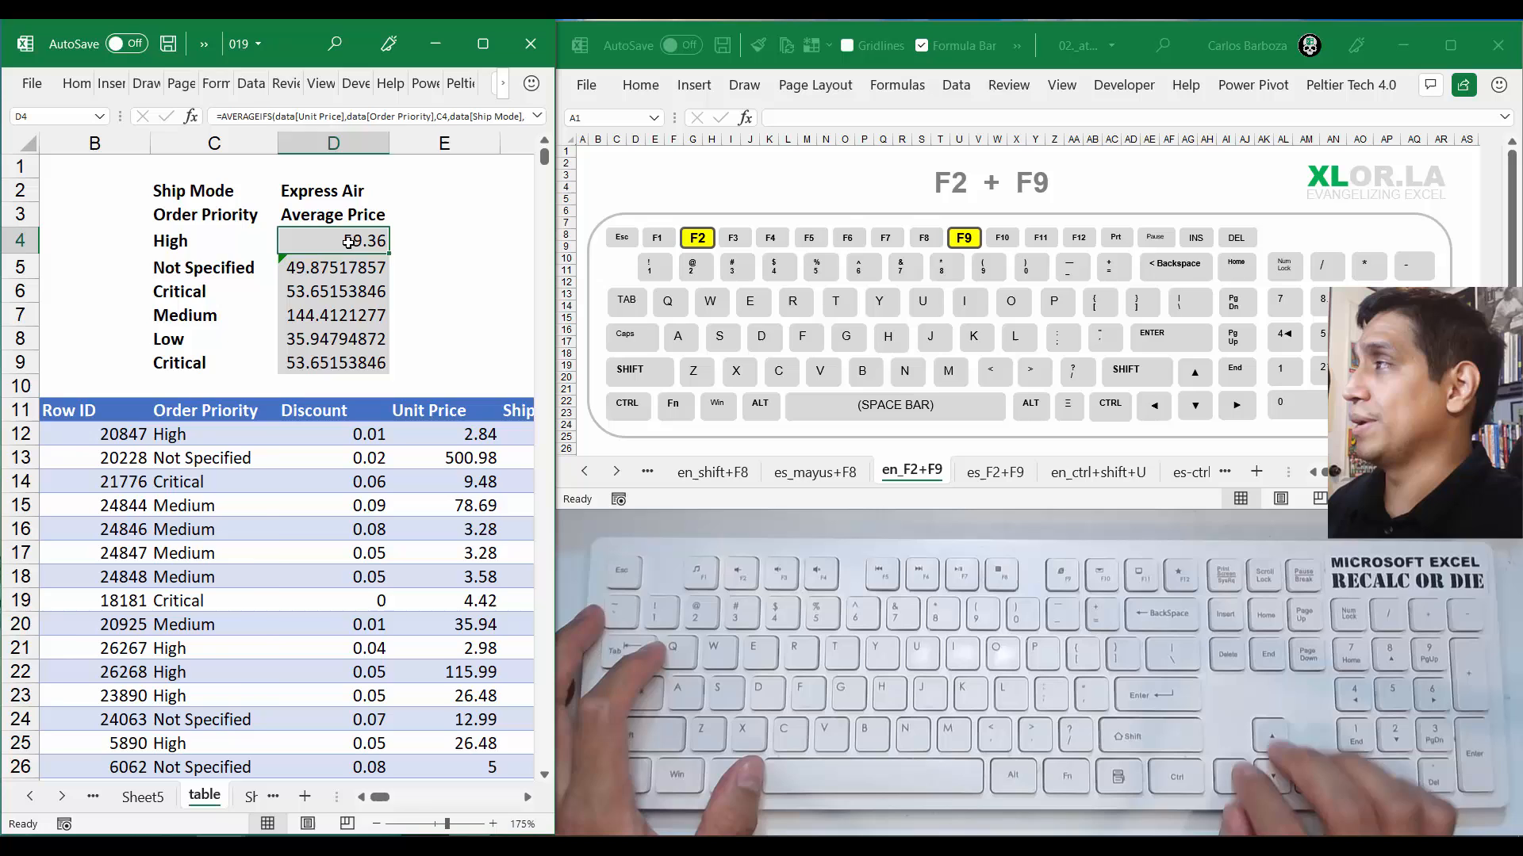
{"action": "key", "text": "Right"}
{"action": "key", "text": "Right"}
{"action": "key", "text": "Right"}
{"action": "key", "text": "Left"}
{"action": "key", "text": "Left"}
{"action": "key", "text": "Left"}
{"action": "key", "text": "Left"}
{"action": "key", "text": "Down"}
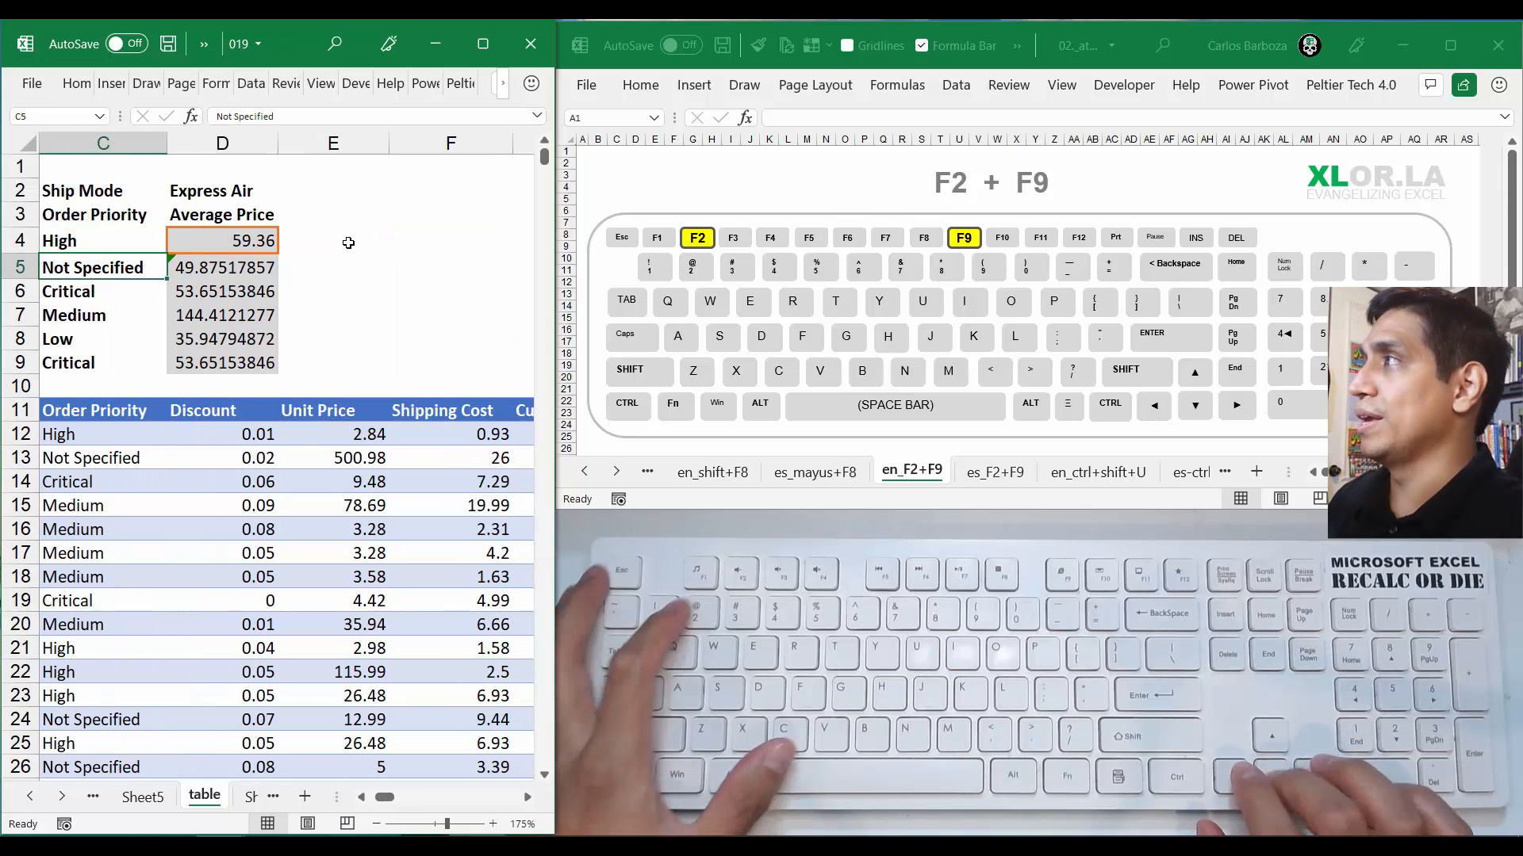
{"action": "key", "text": "Right"}
Open D5's AVERAGEIFS formula for editing and move into the Ship Mode criterion argument
{"action": "key", "text": "F2"}
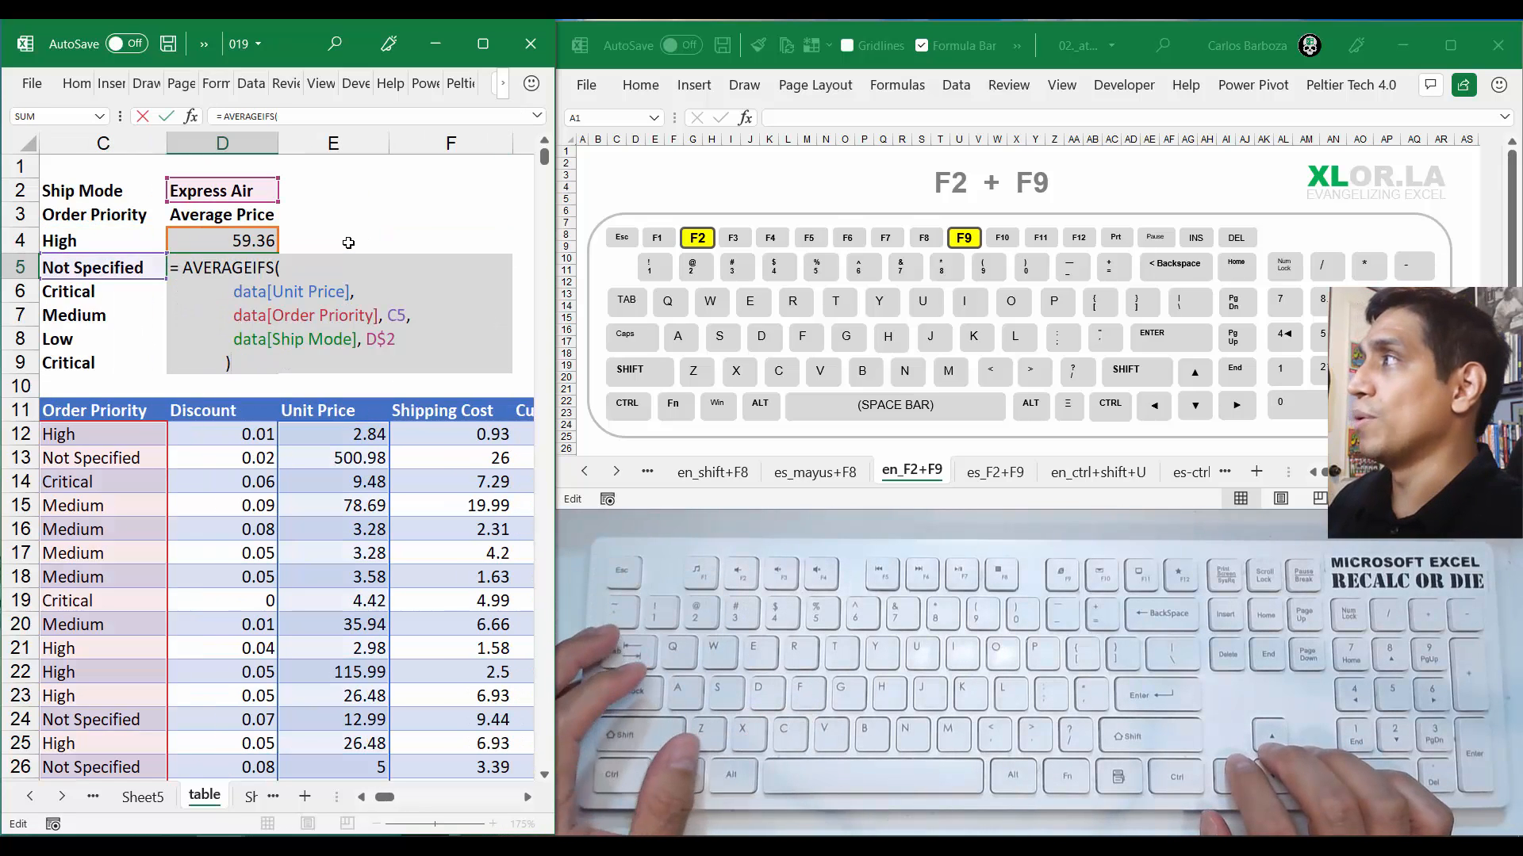
{"action": "key", "text": "Escape"}
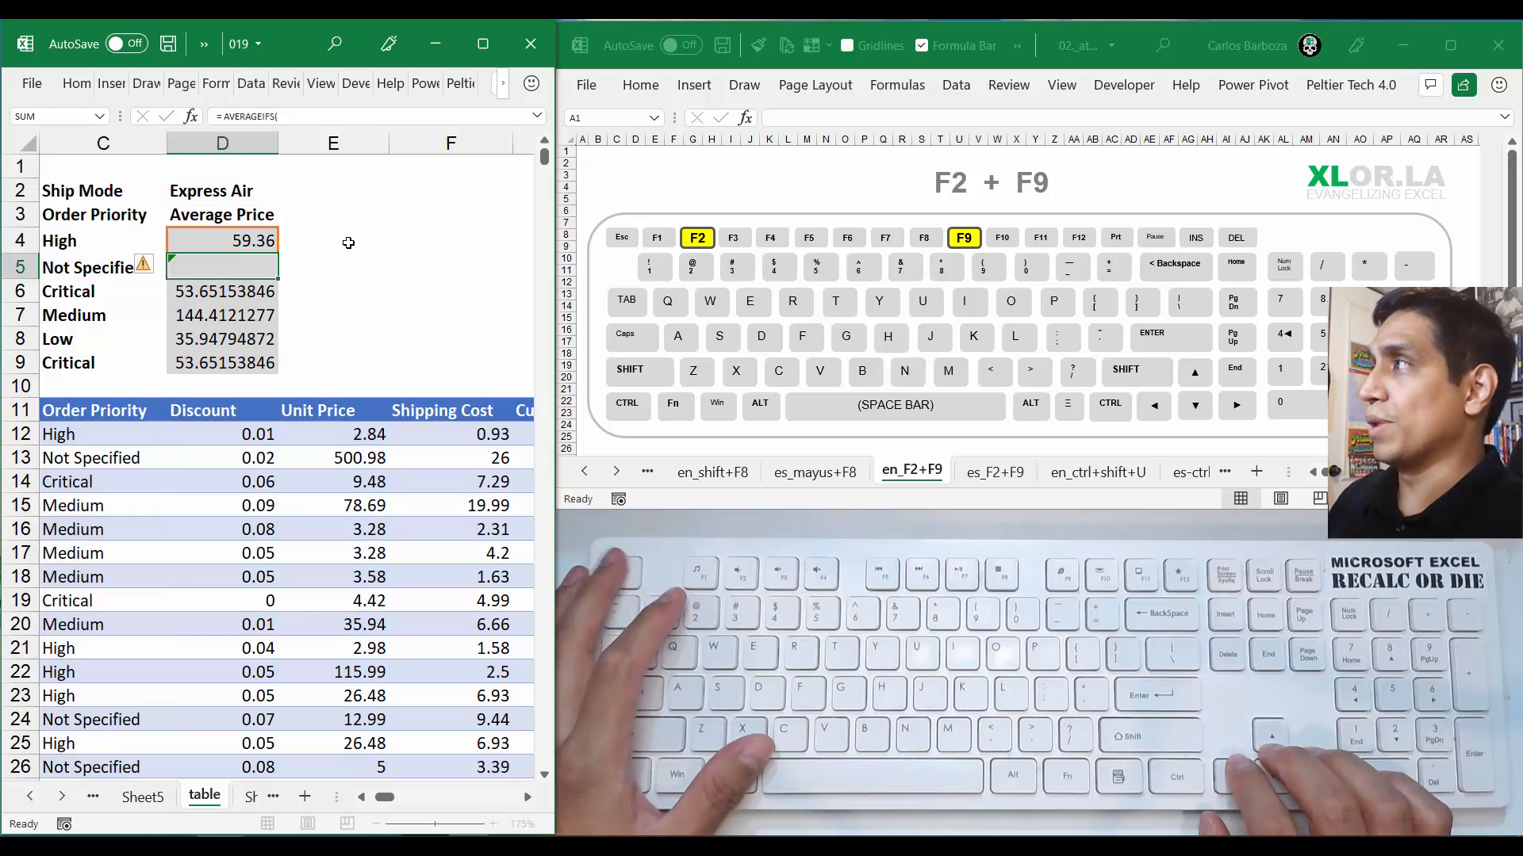
{"action": "key", "text": "F2"}
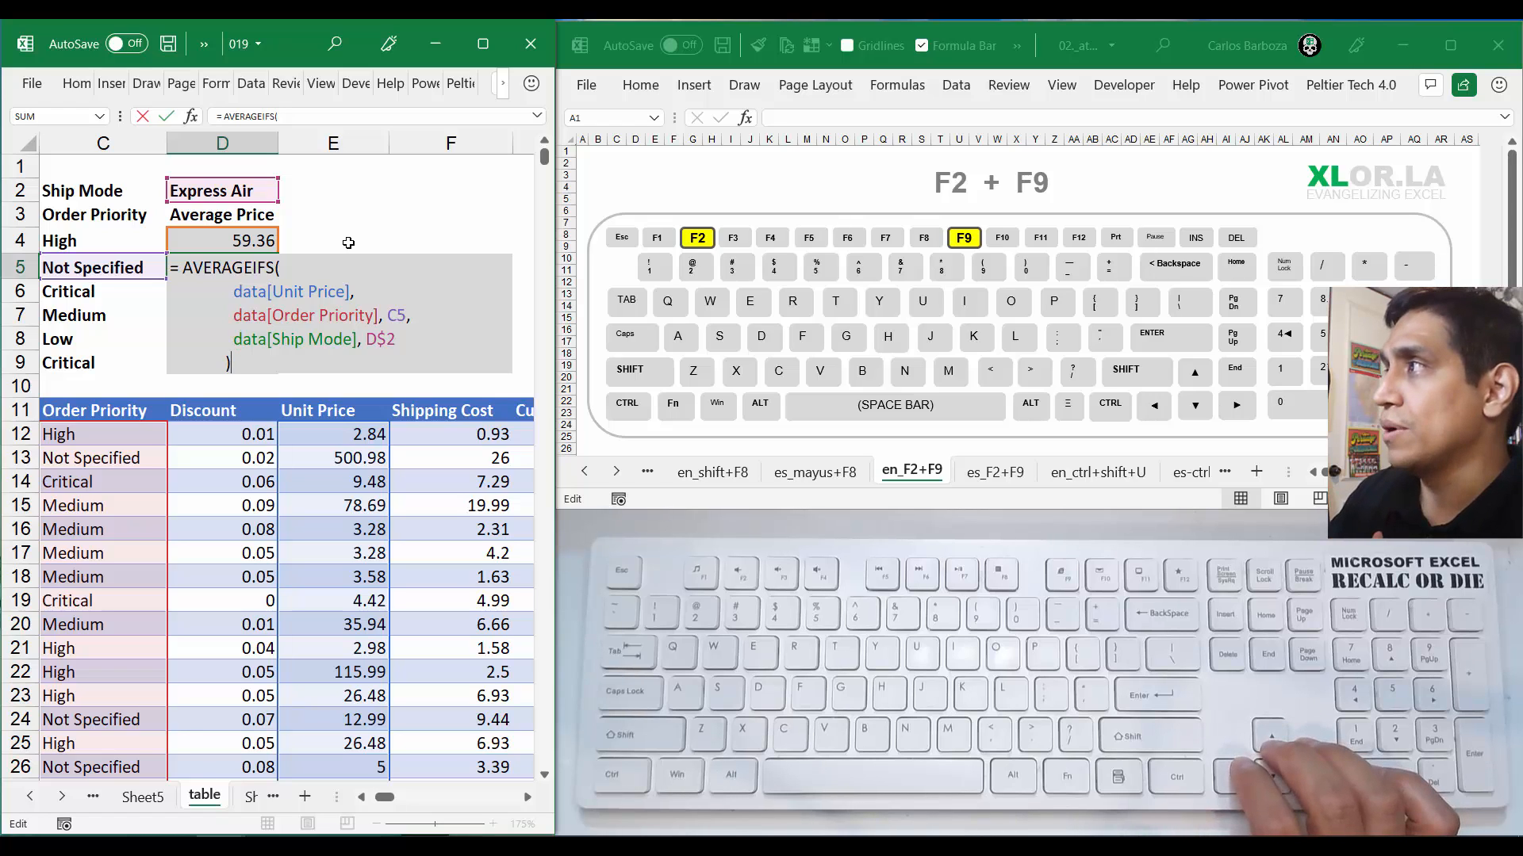
{"action": "key", "text": "Up"}
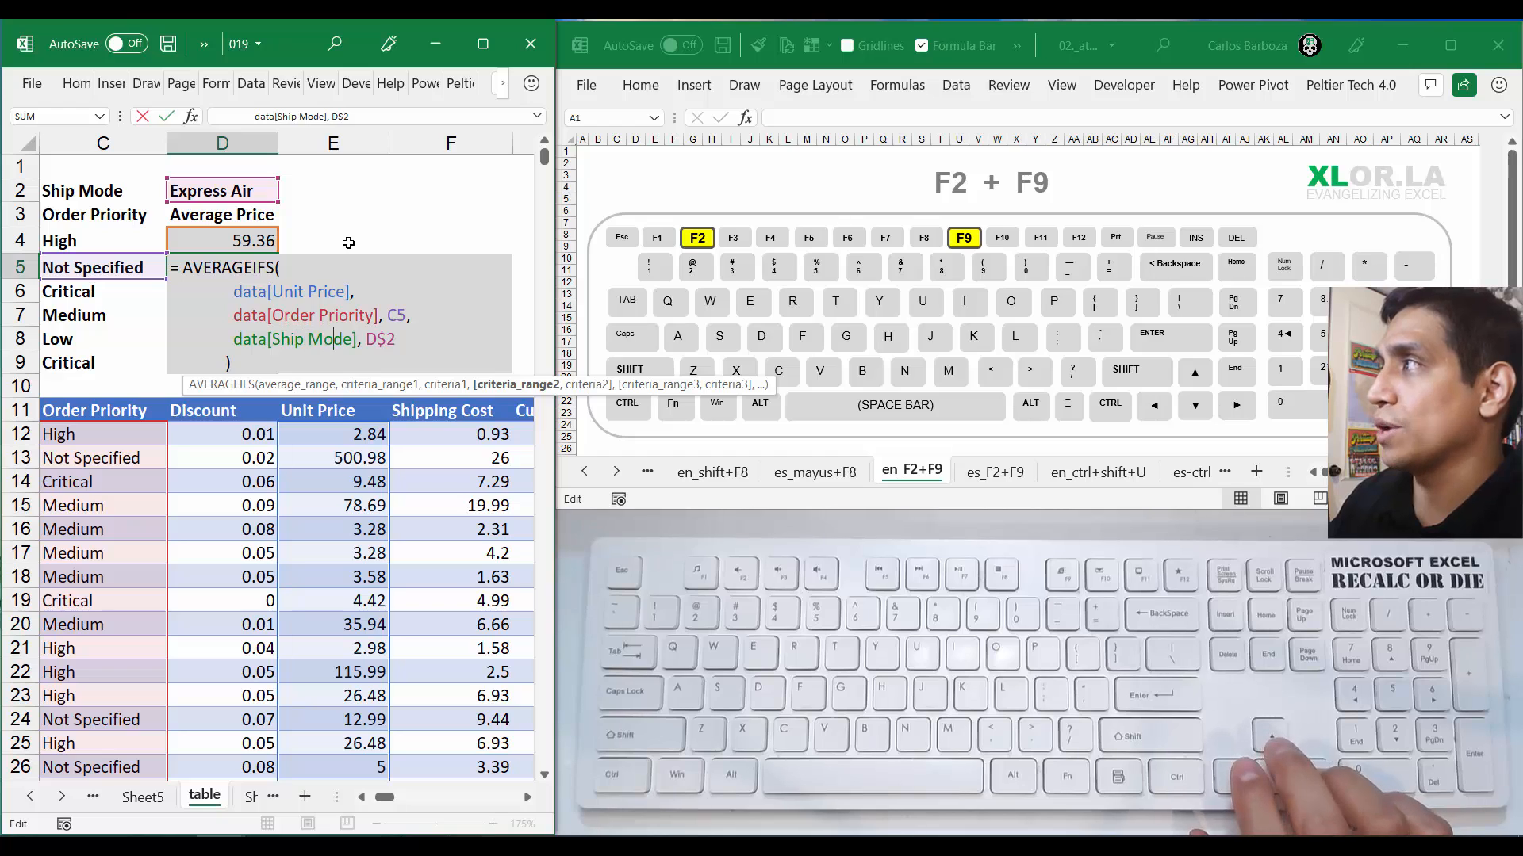
{"action": "key", "text": "Right"}
{"action": "key", "text": "Right"}
{"action": "key", "text": "Right"}
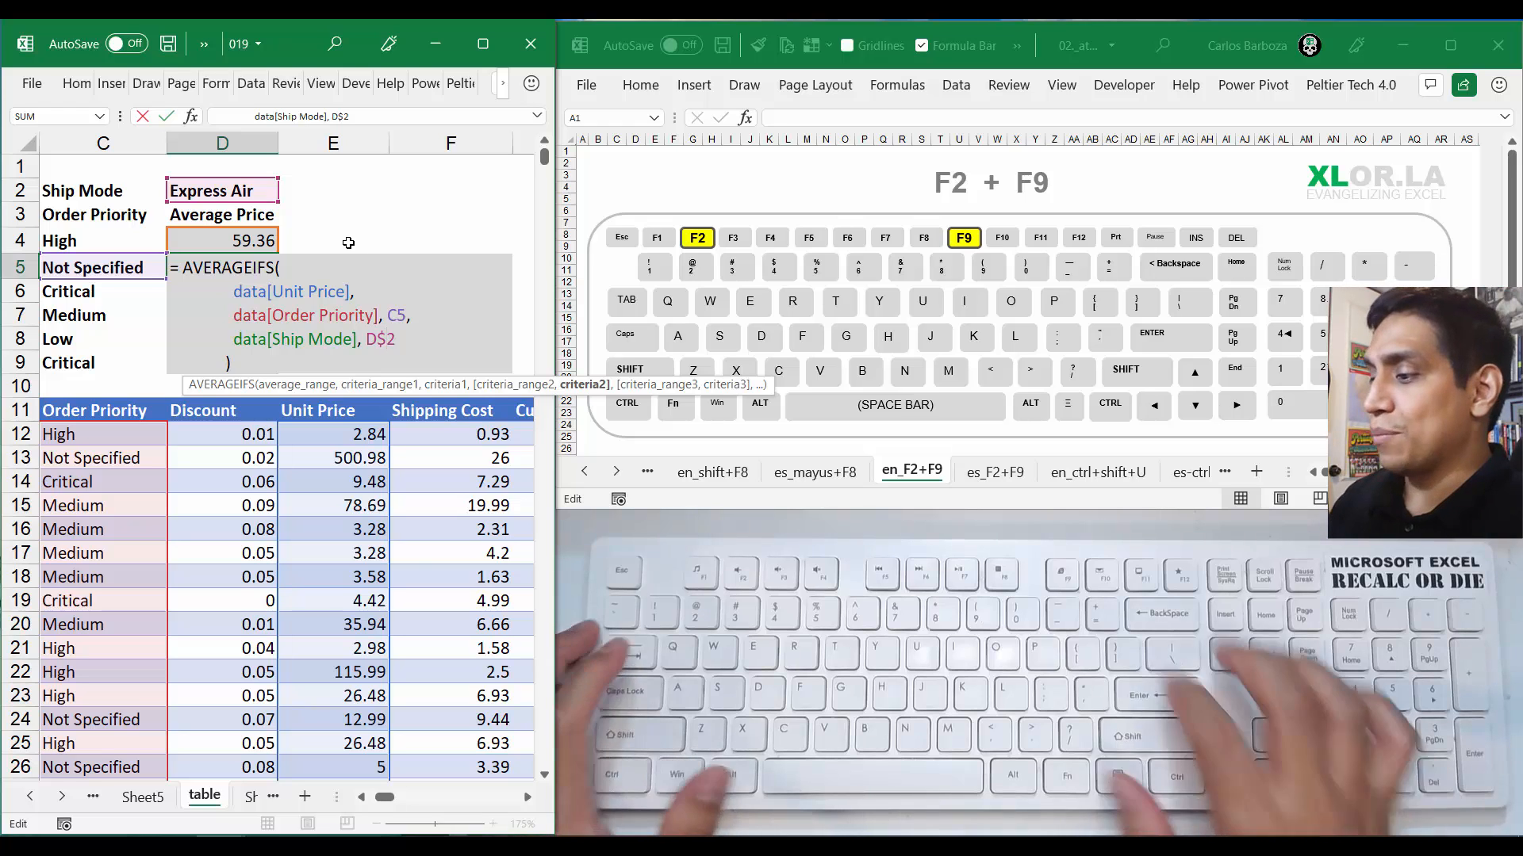
Evaluate the whole AVERAGEIFS formula to 49.8751785714286, then restore the formula text
{"action": "key", "text": "ctrl+Return"}
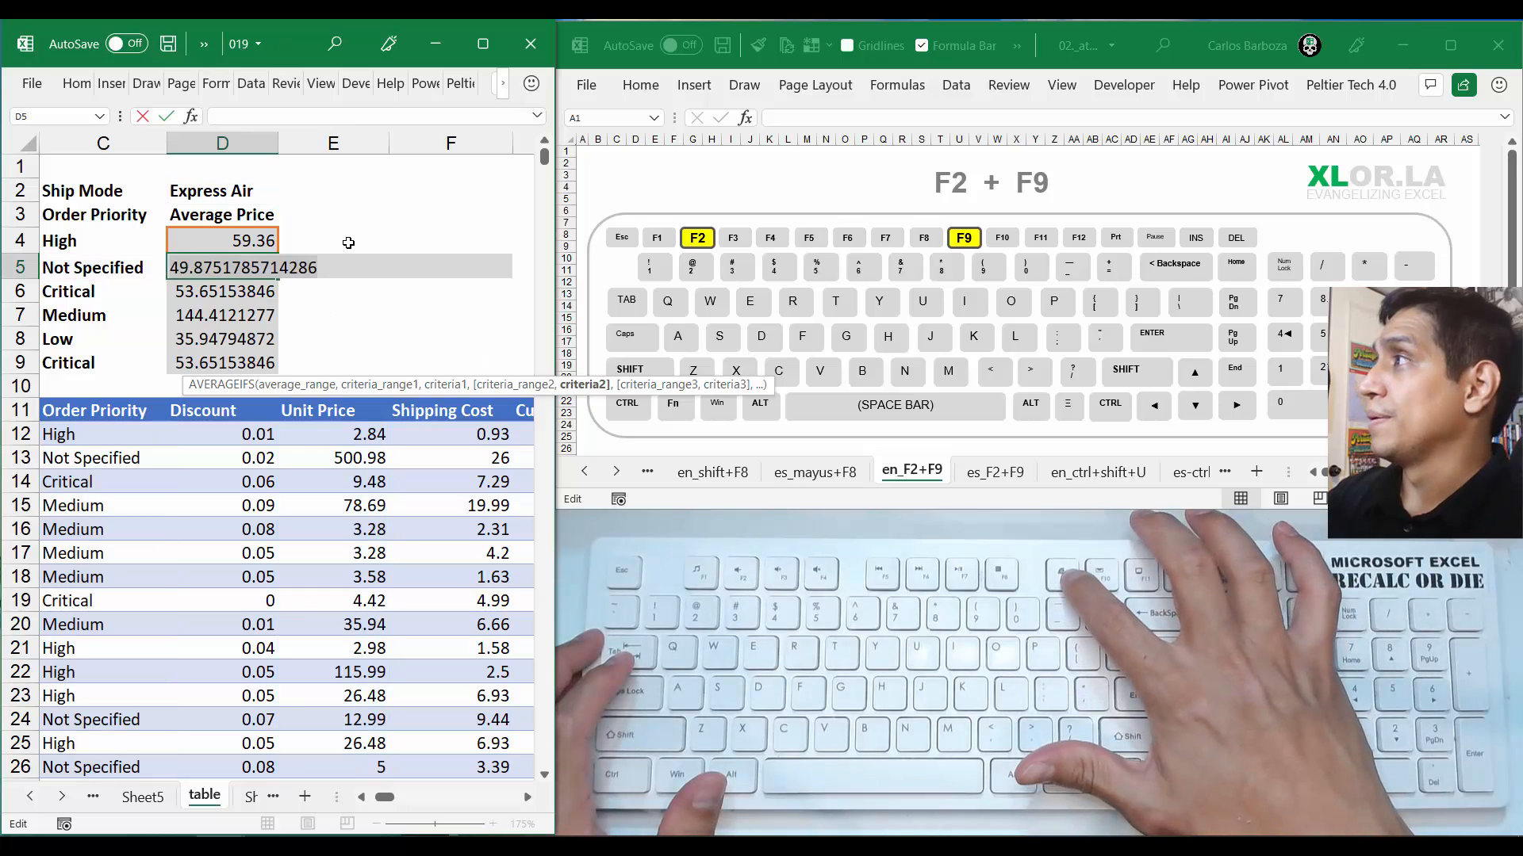
{"action": "key", "text": "ctrl+z"}
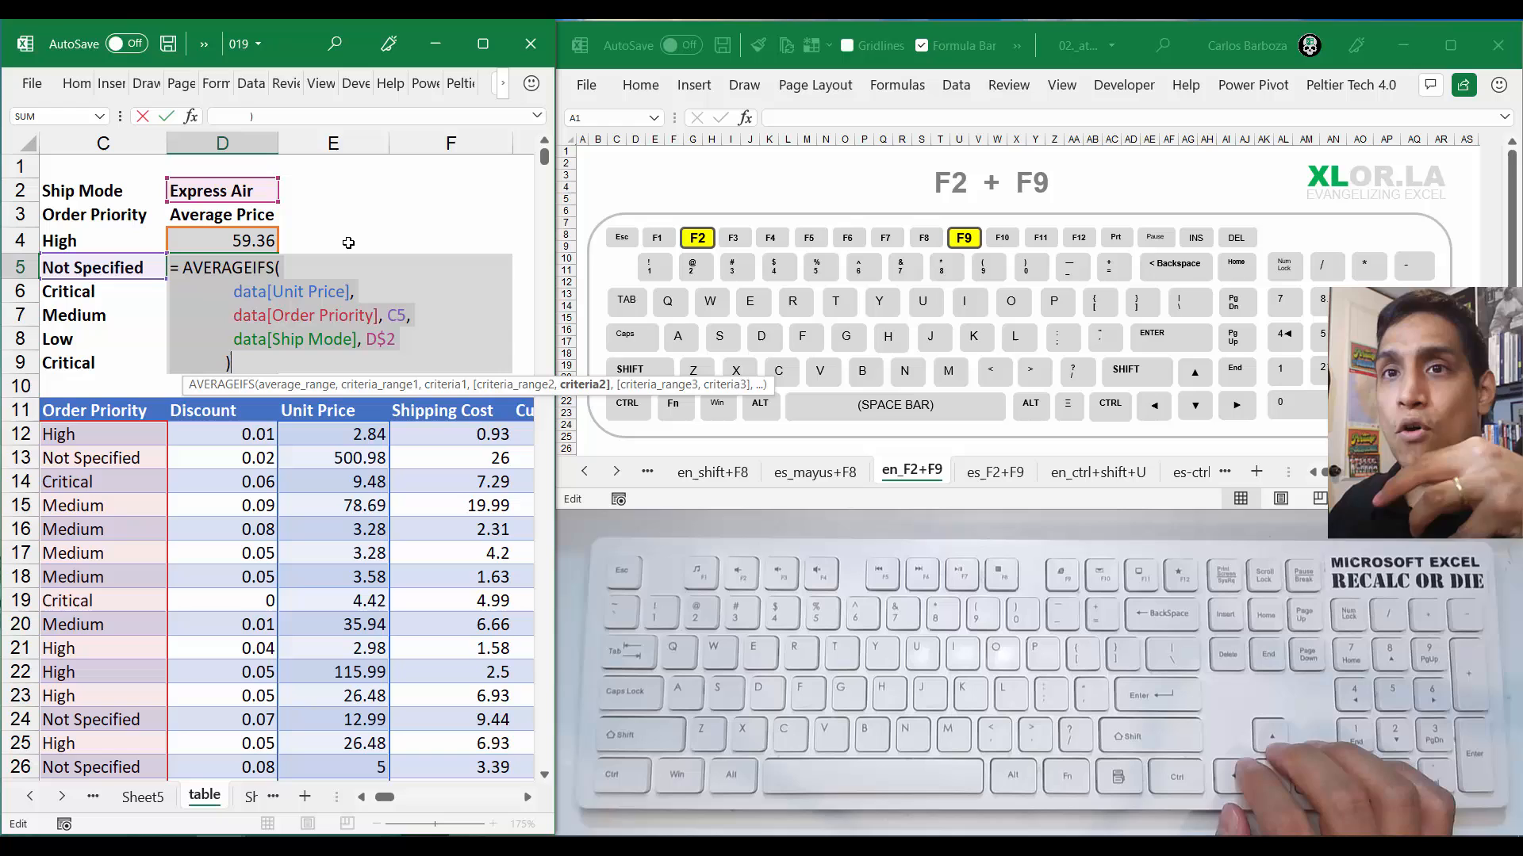
Select the D$2 criterion and evaluate it to "Express Air"
{"action": "key", "text": "Up"}
{"action": "key", "text": "Right"}
{"action": "key", "text": "Right"}
{"action": "key", "text": "Right"}
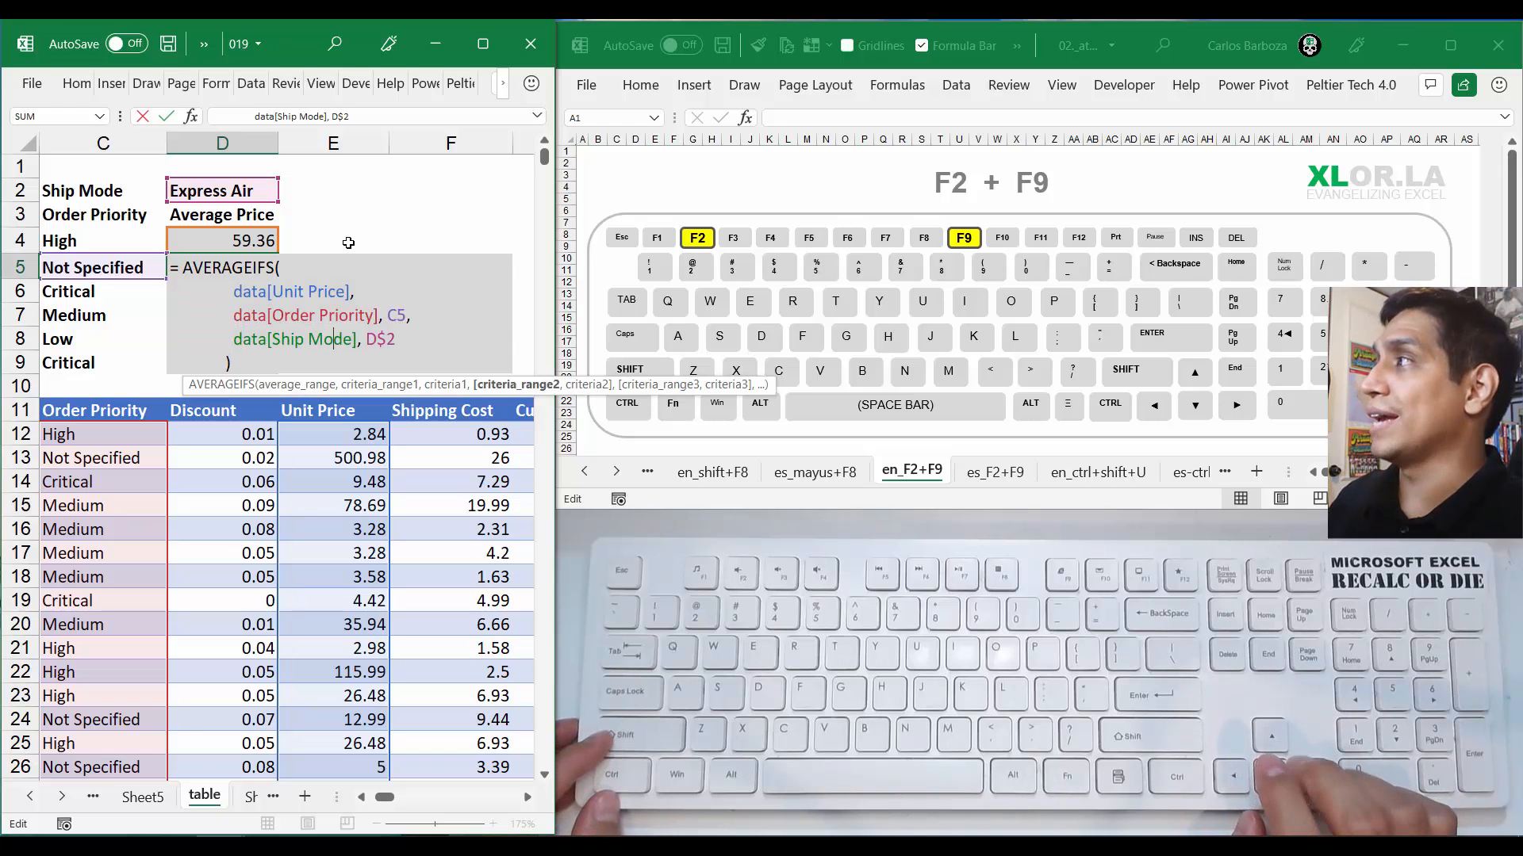
{"action": "key", "text": "ctrl+Right"}
{"action": "key", "text": "ctrl+Right"}
{"action": "key", "text": "ctrl+Right"}
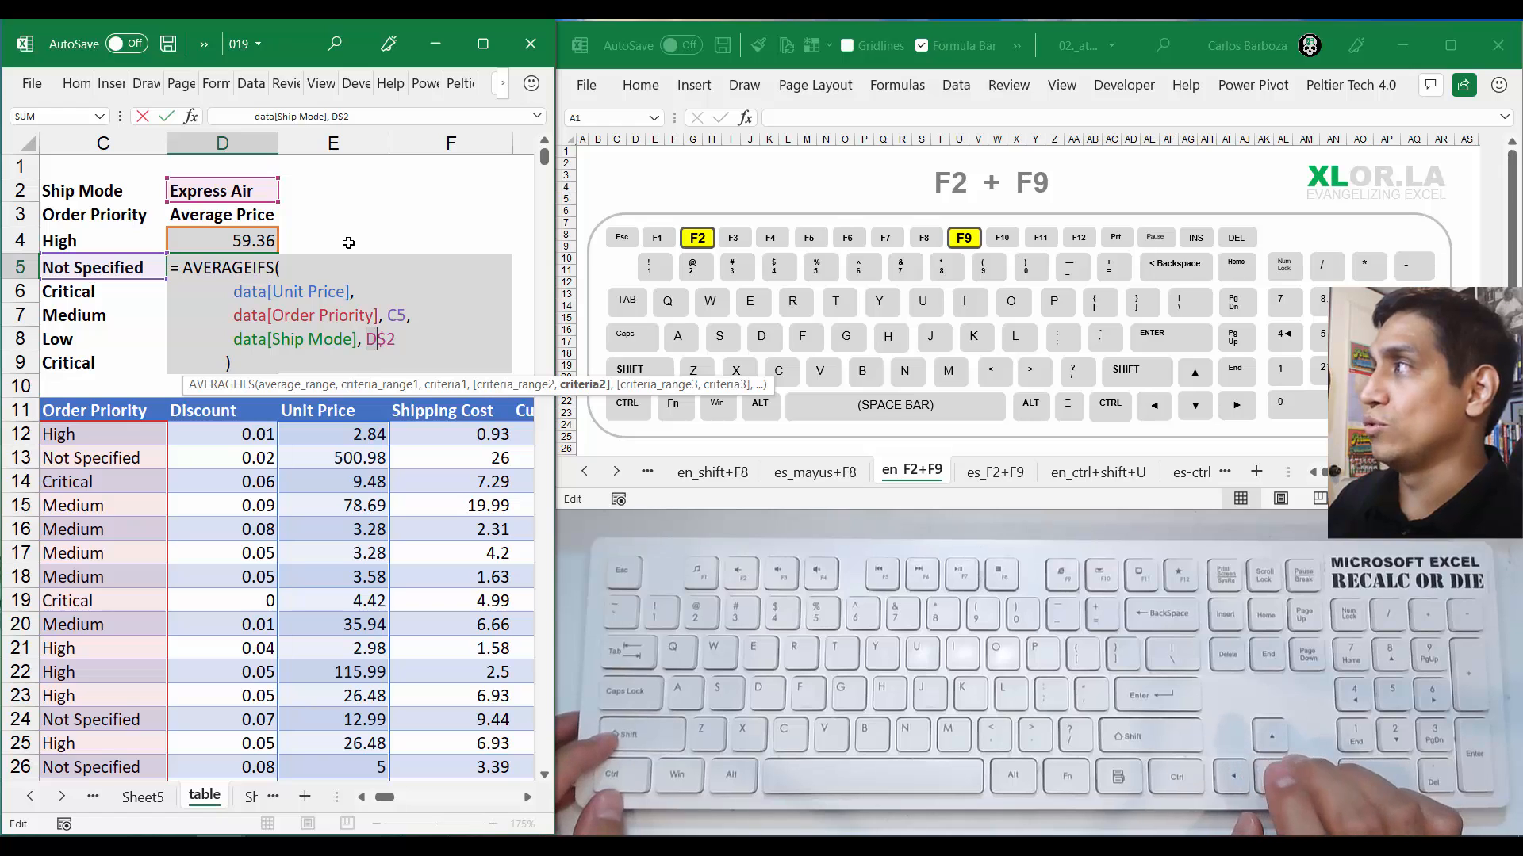
{"action": "key", "text": "shift+Right"}
{"action": "key", "text": "shift+Right"}
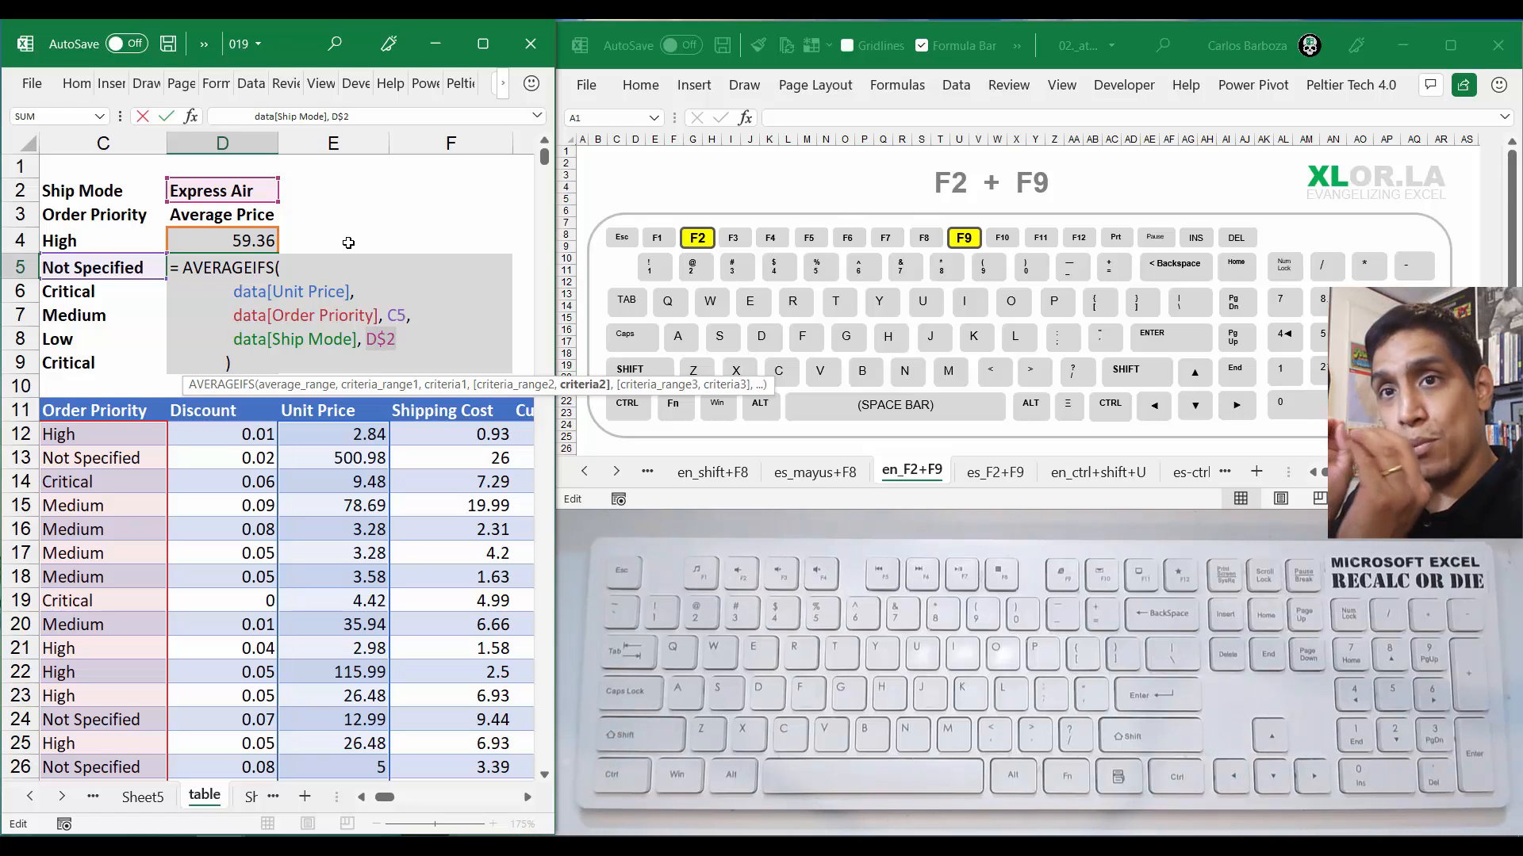
{"action": "key", "text": "F9"}
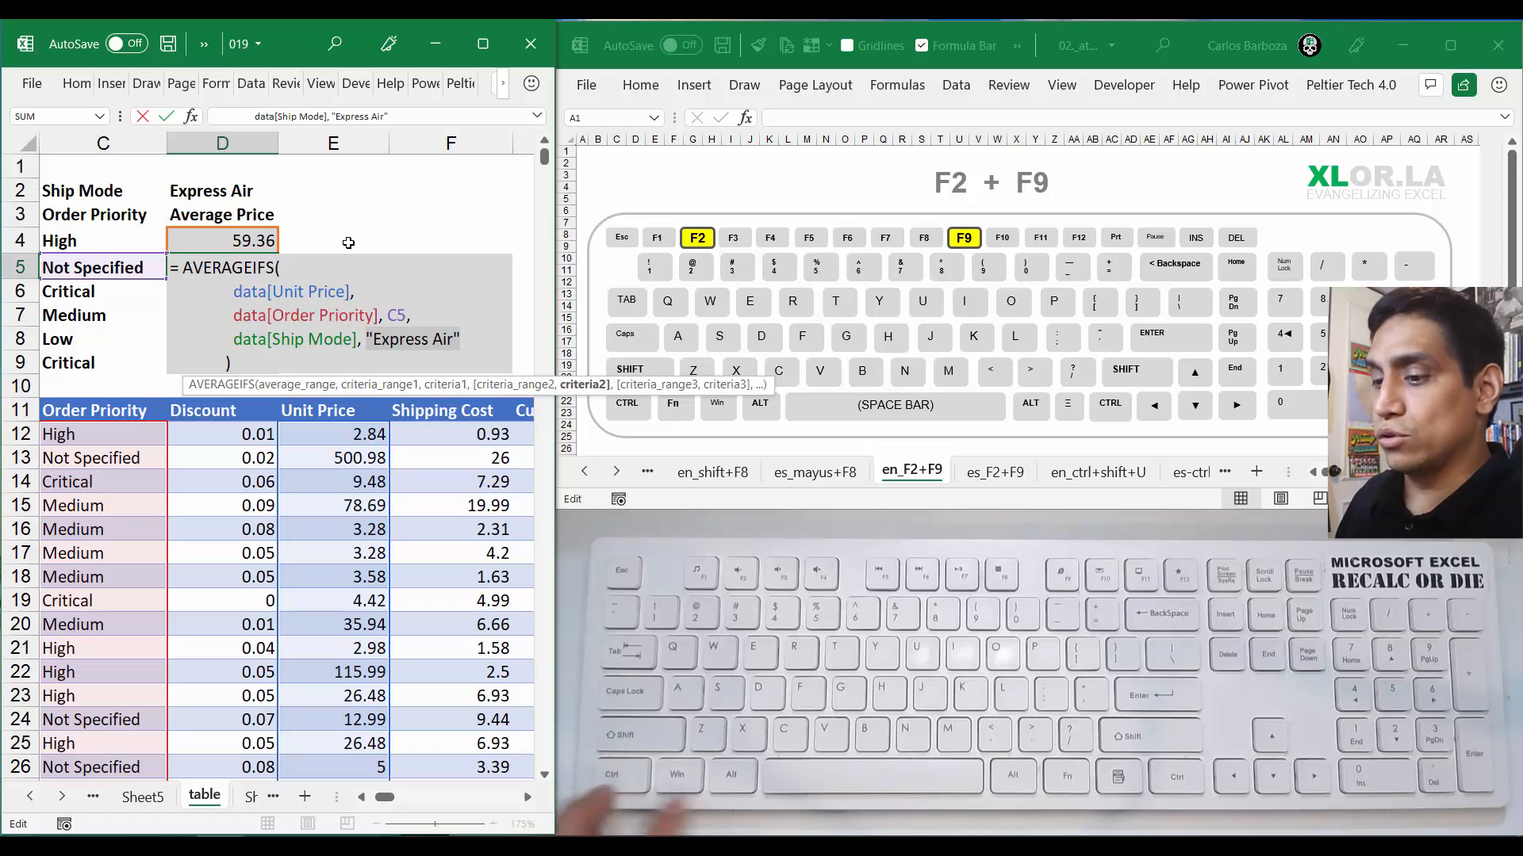
Restore the D$2 reference, then evaluate the C5 criterion to "Not Specified"
{"action": "key", "text": "Up"}
{"action": "key", "text": "Up"}
{"action": "key", "text": "F4"}
{"action": "key", "text": "F4"}
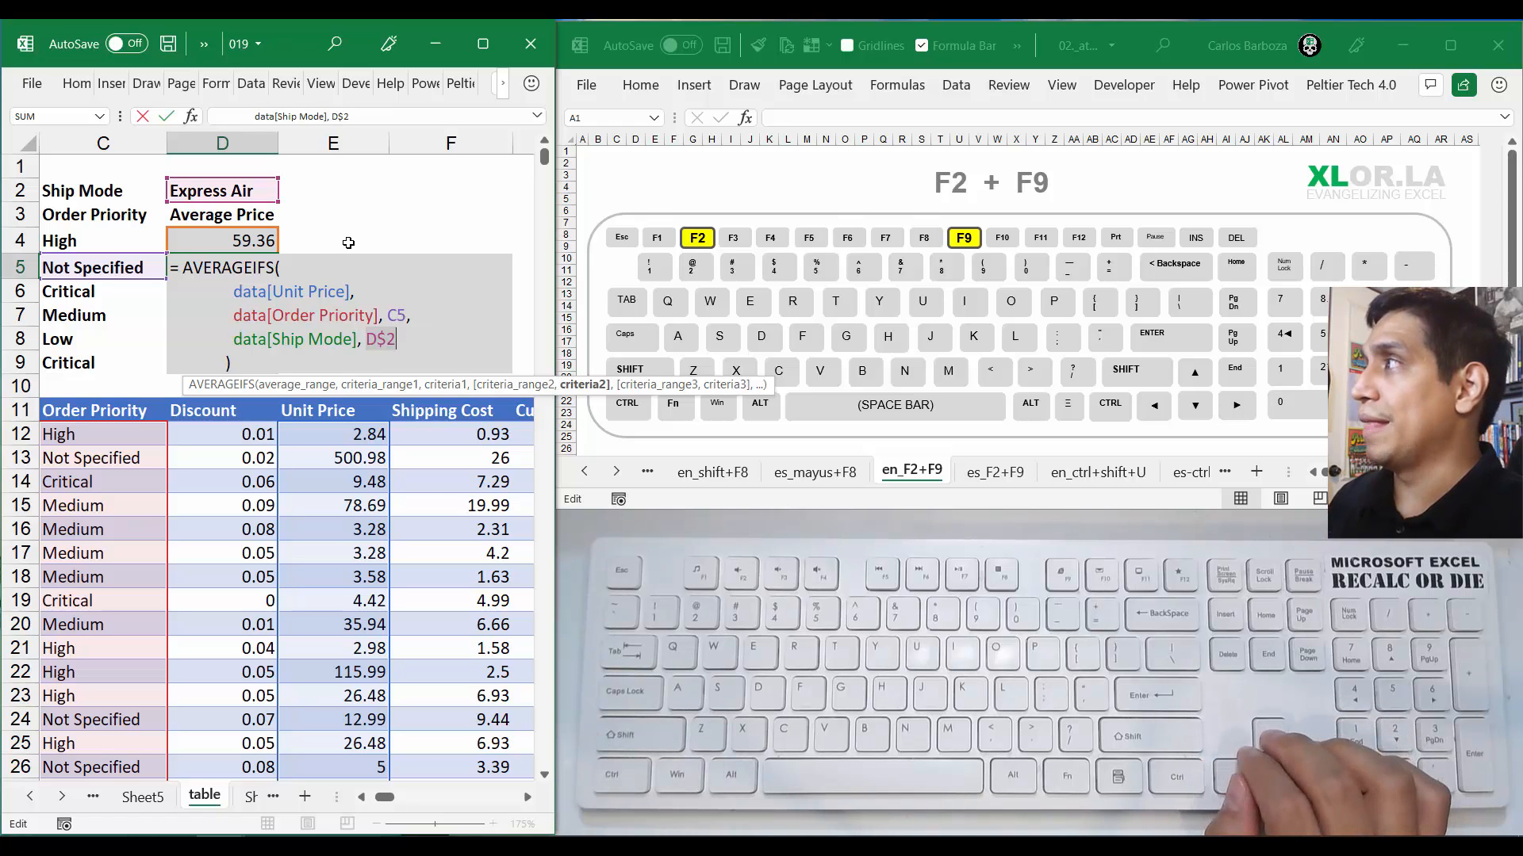
{"action": "key", "text": "Up"}
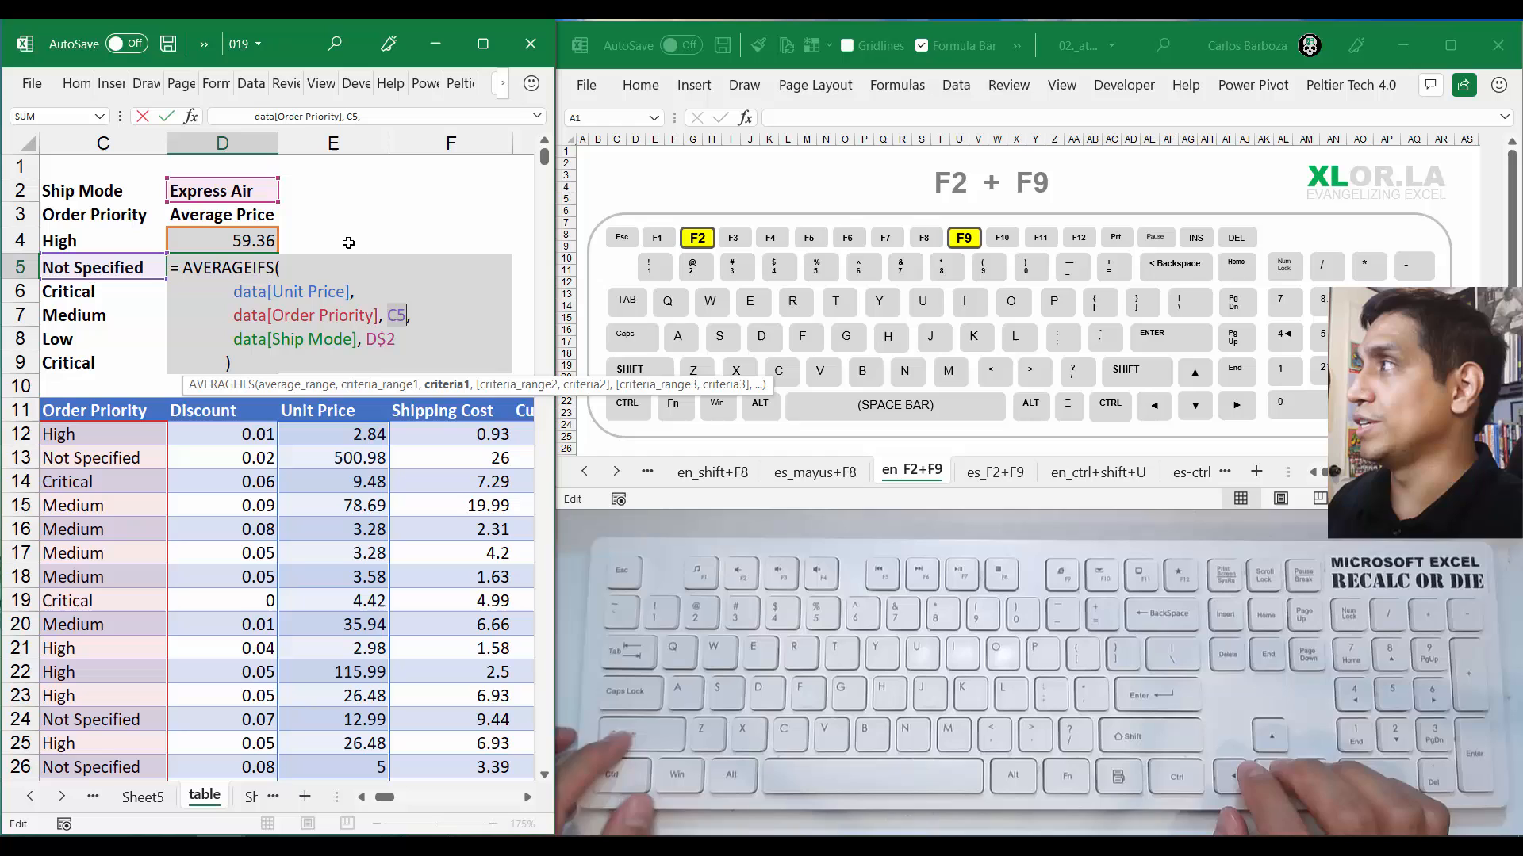
{"action": "key", "text": "F9"}
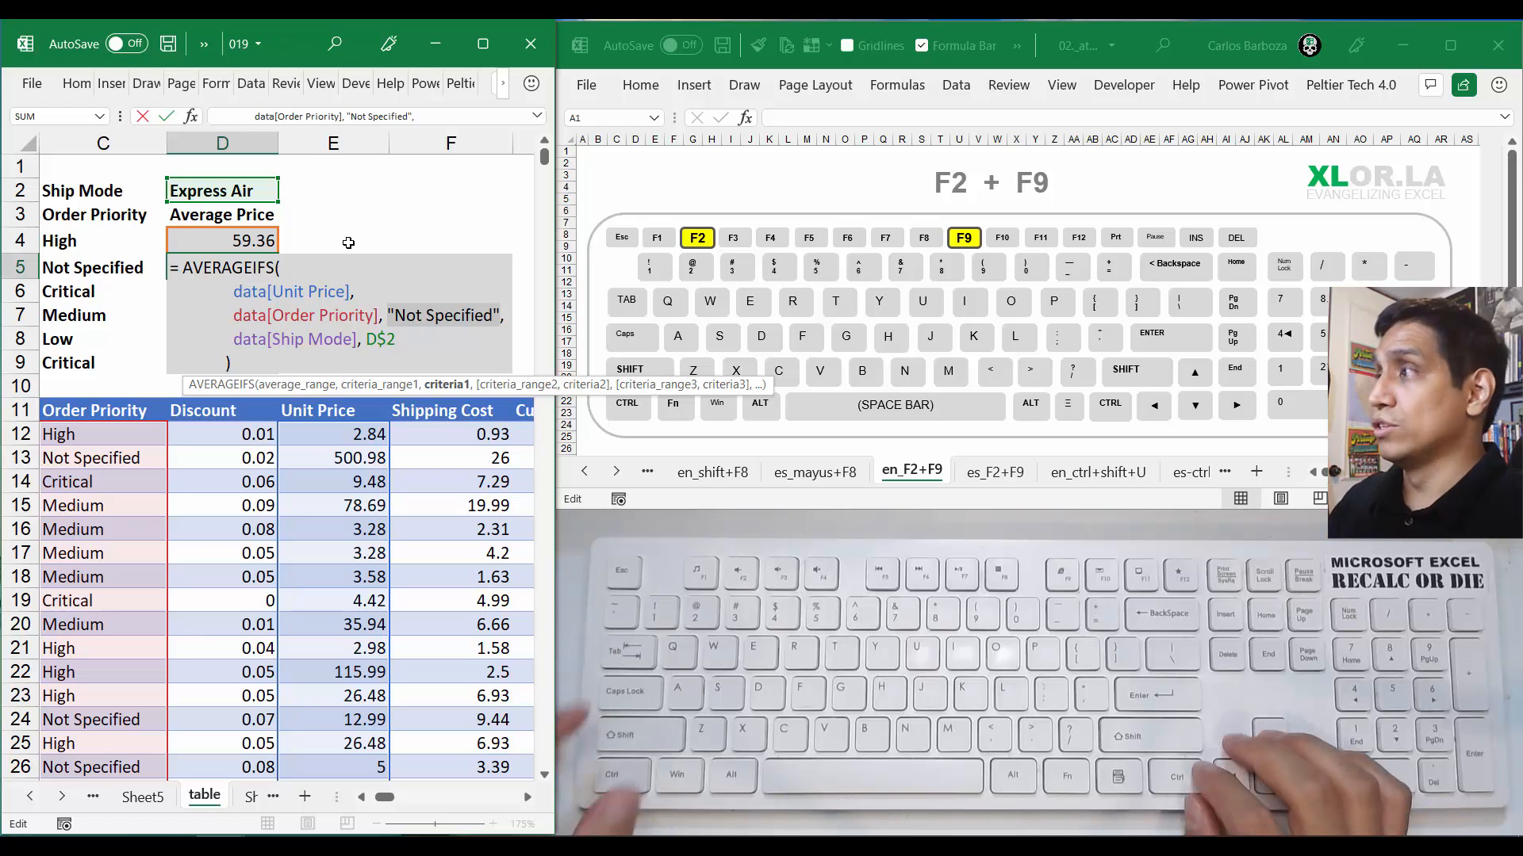
Restore C5, then evaluate data[Order Priority] into its array of priority values
{"action": "key", "text": "ctrl+z"}
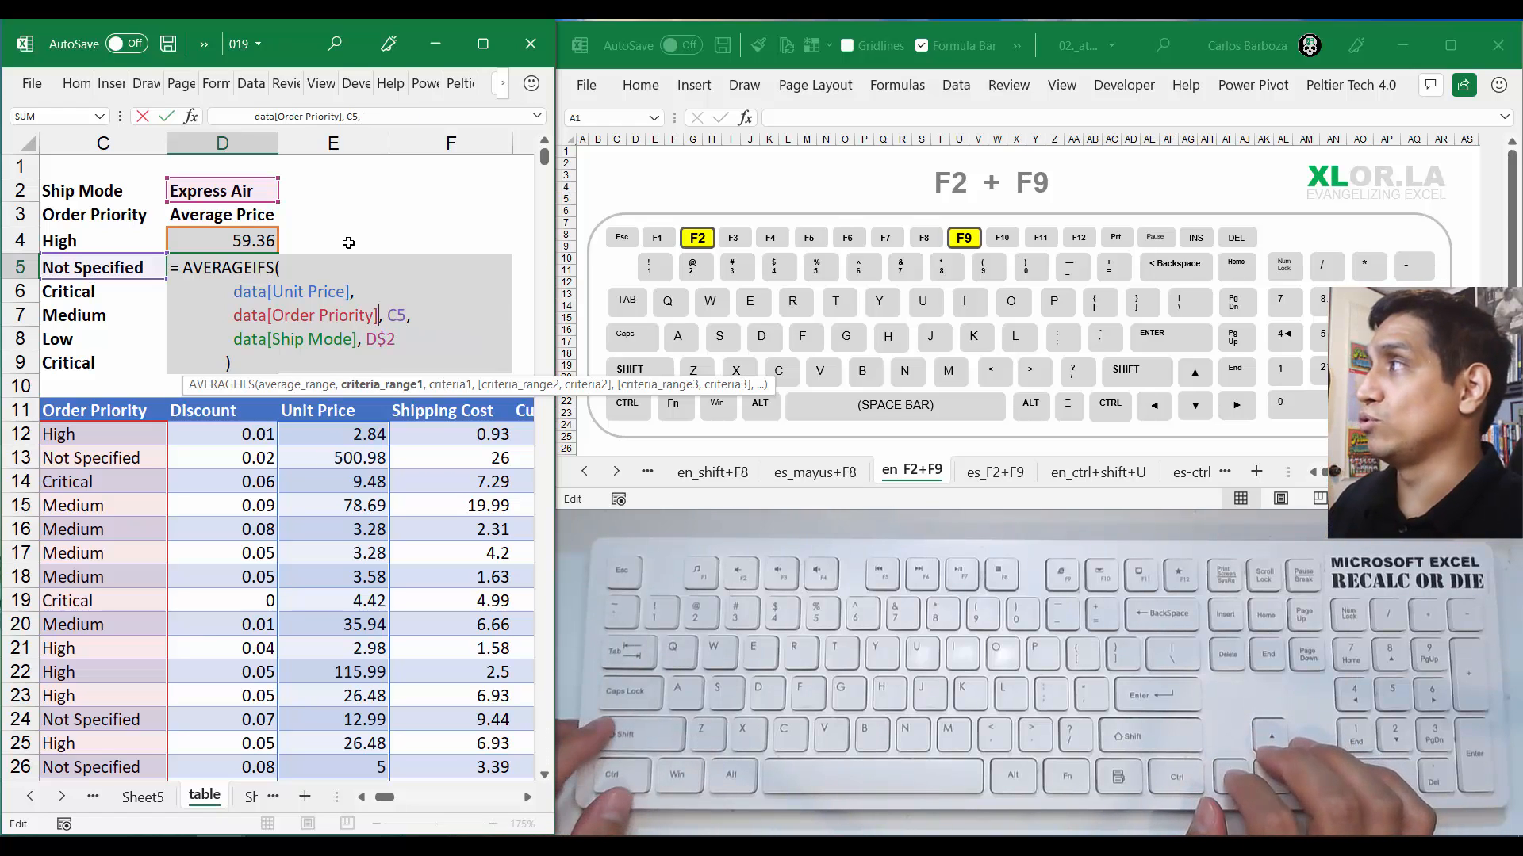
{"action": "key", "text": "Left"}
{"action": "key", "text": "Left"}
{"action": "key", "text": "Left"}
{"action": "key", "text": "Left"}
{"action": "key", "text": "Left"}
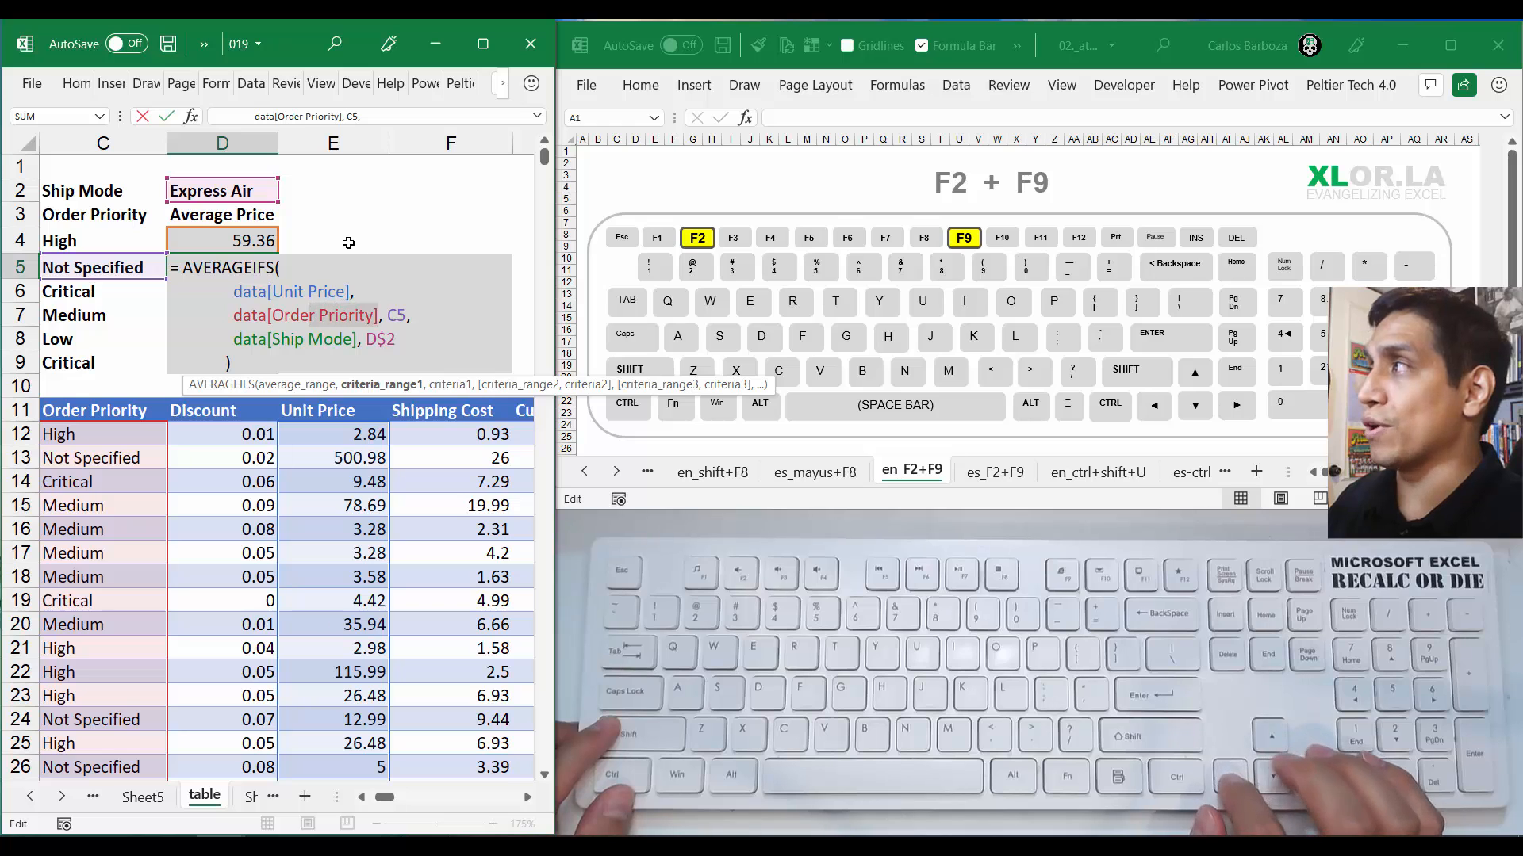
{"action": "key", "text": "Left"}
{"action": "key", "text": "Left"}
{"action": "key", "text": "Left"}
{"action": "key", "text": "Left"}
{"action": "key", "text": "Left"}
{"action": "key", "text": "Left"}
{"action": "key", "text": "Left"}
{"action": "key", "text": "Left"}
{"action": "key", "text": "Left"}
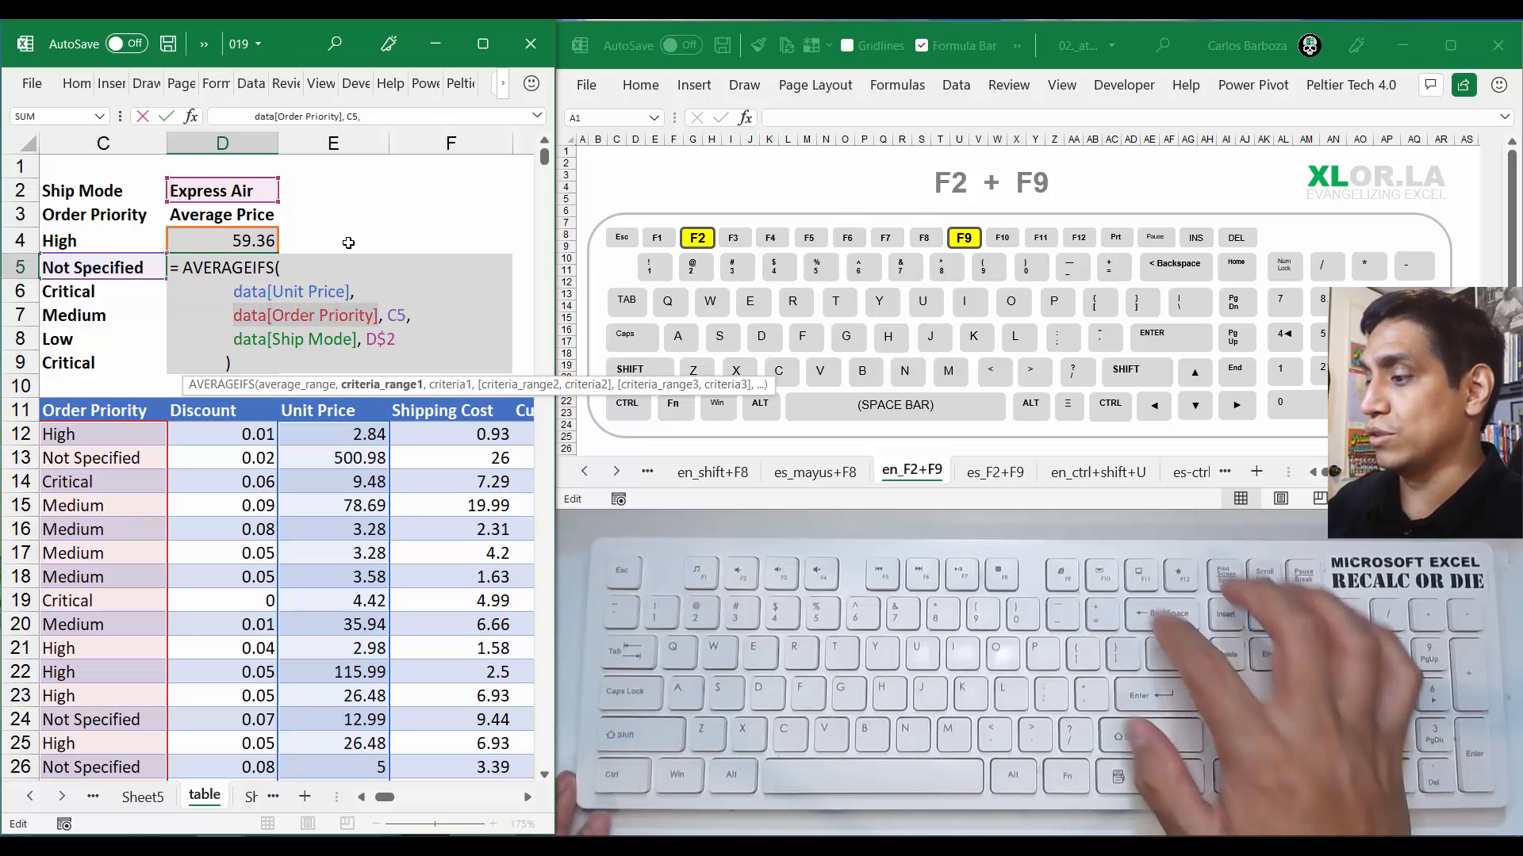
{"action": "key", "text": "ctrl+shift+Right"}
{"action": "key", "text": "ctrl+shift+Right"}
{"action": "key", "text": "ctrl+shift+Right"}
{"action": "key", "text": "F9"}
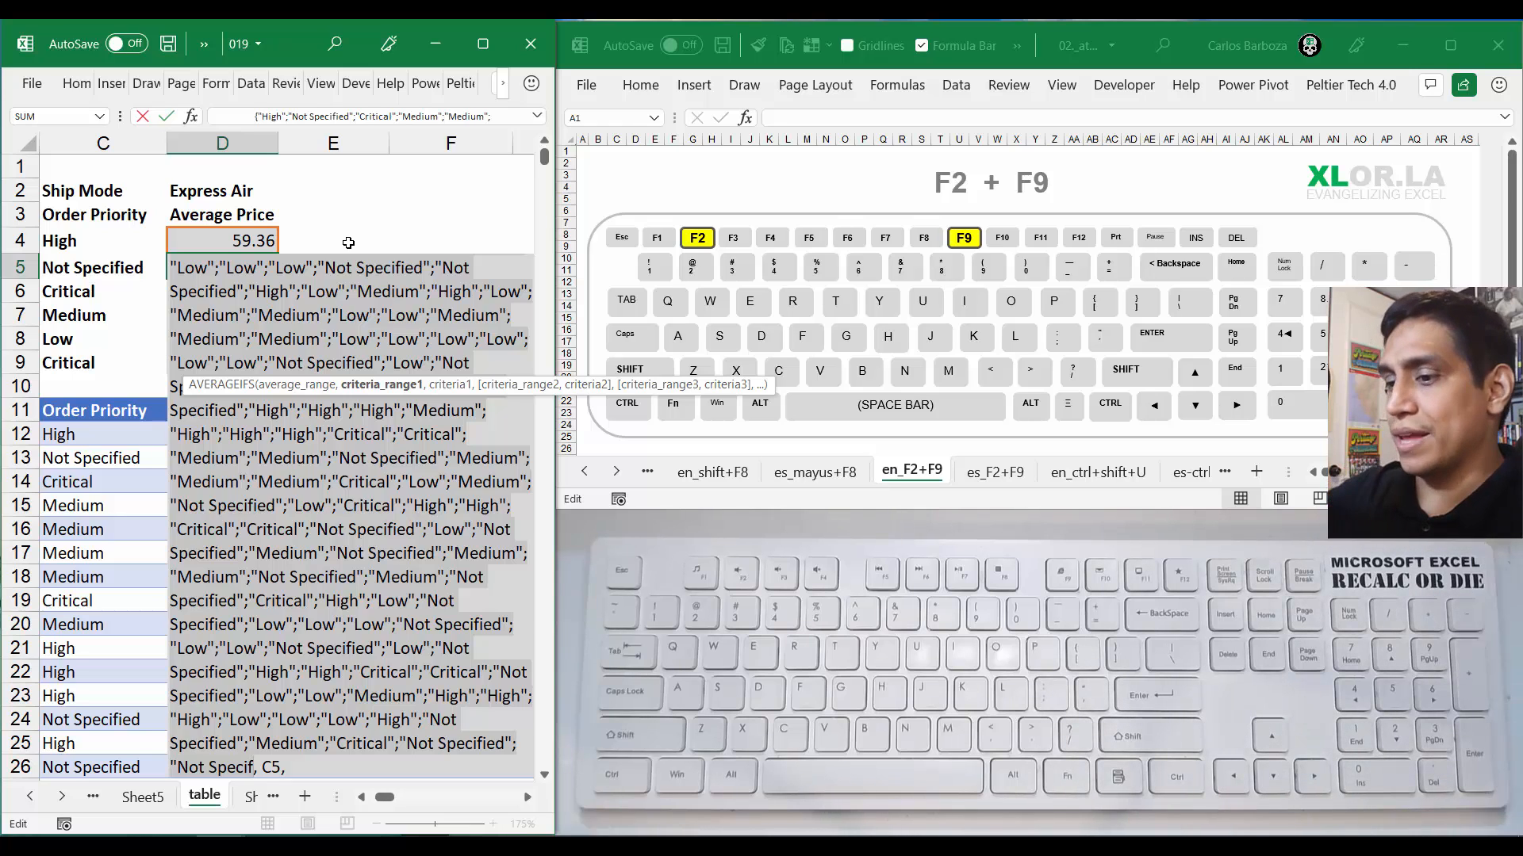
Restore data[Order Priority] and leave D5's formula unchanged
{"action": "key", "text": "ctrl+z"}
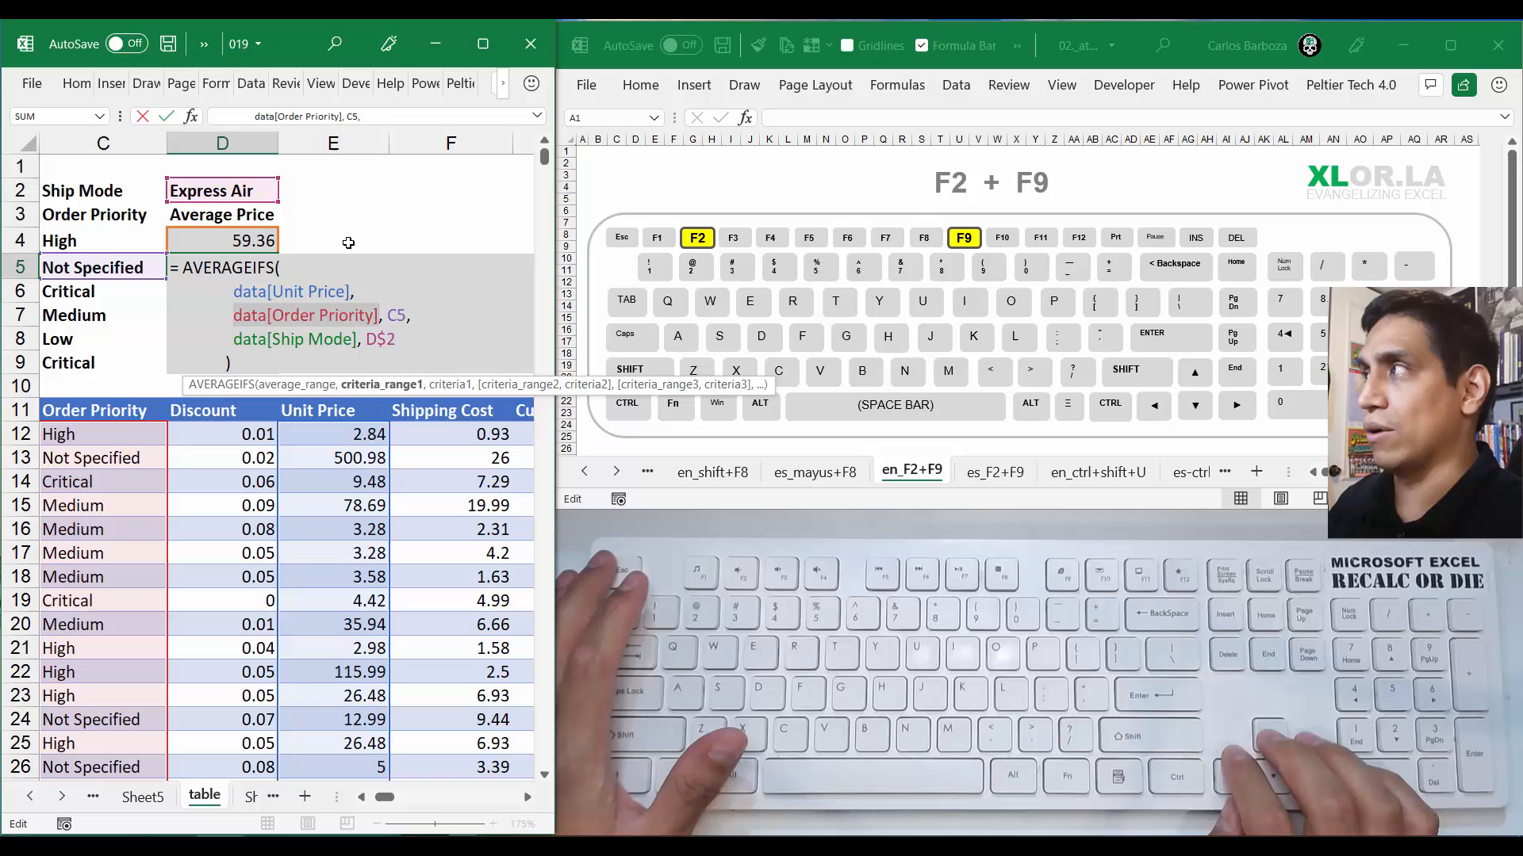
{"action": "key", "text": "ctrl+Return"}
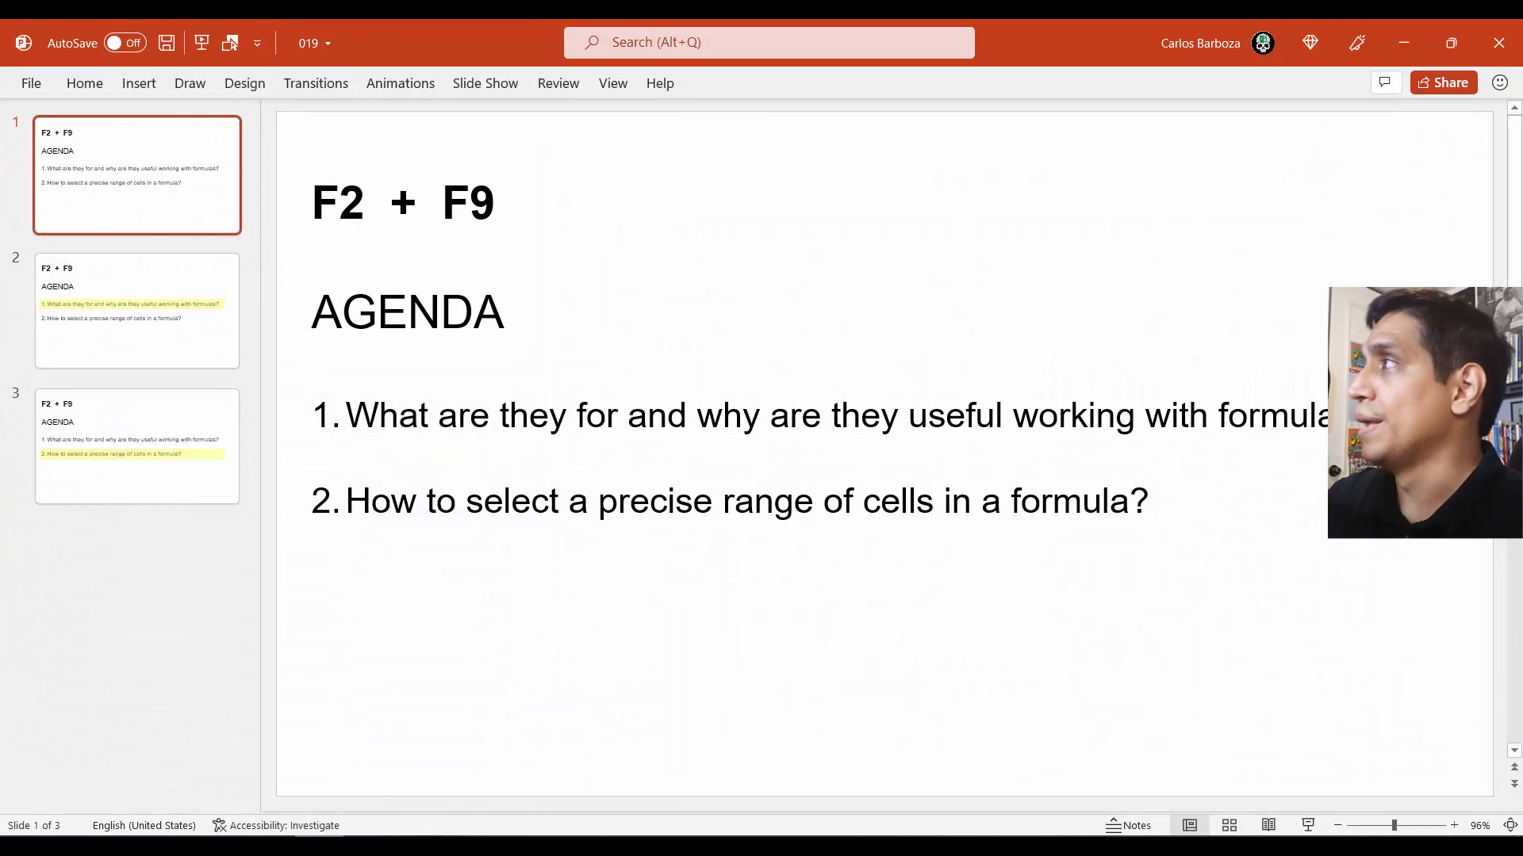
Advance the agenda slides to highlight the first and then the second question
{"action": "key", "text": "Down"}
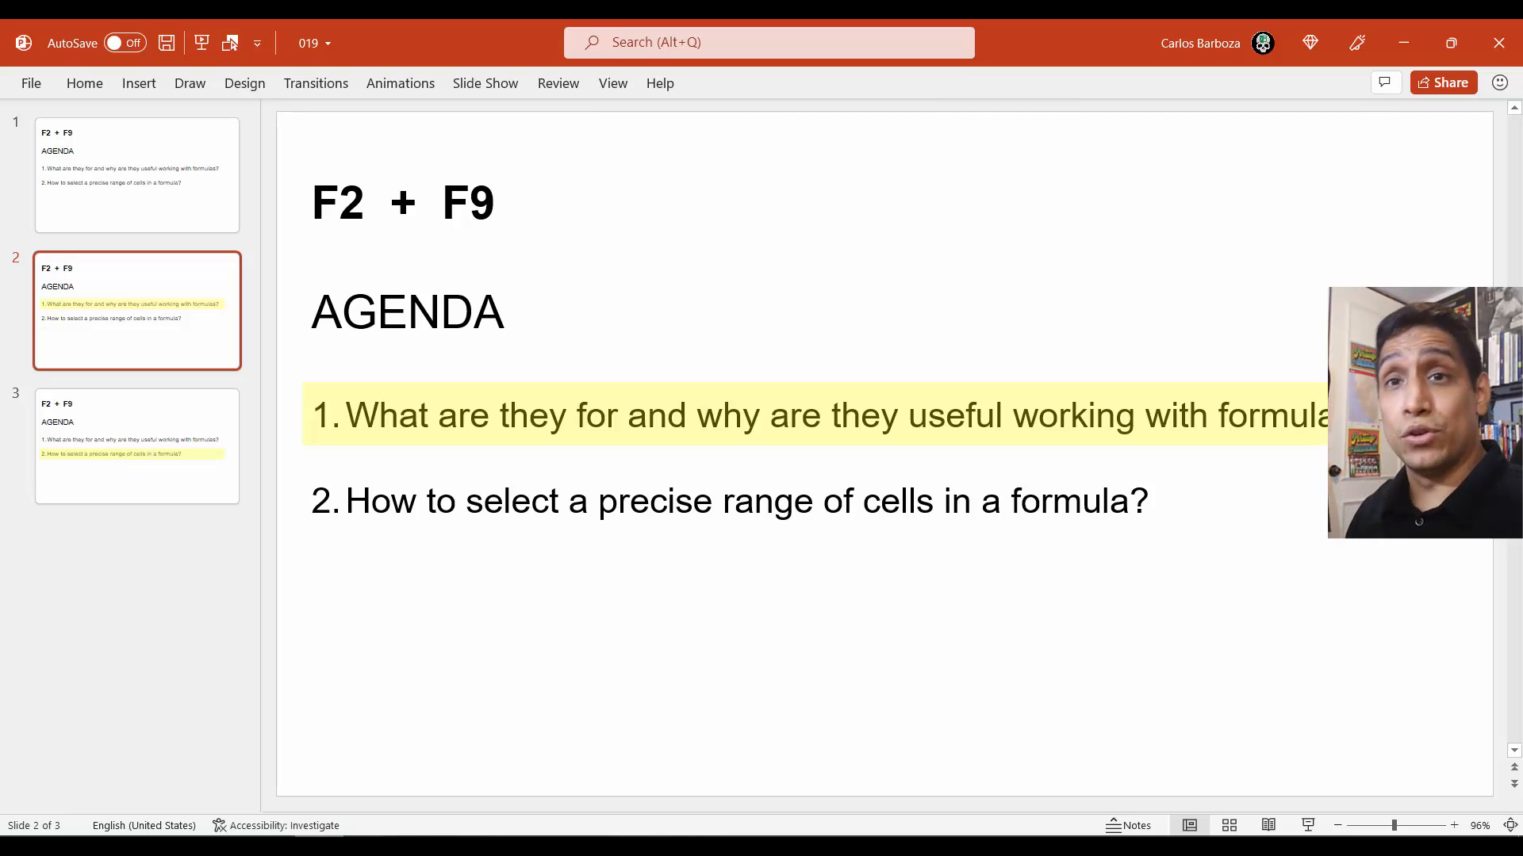
{"action": "key", "text": "Down"}
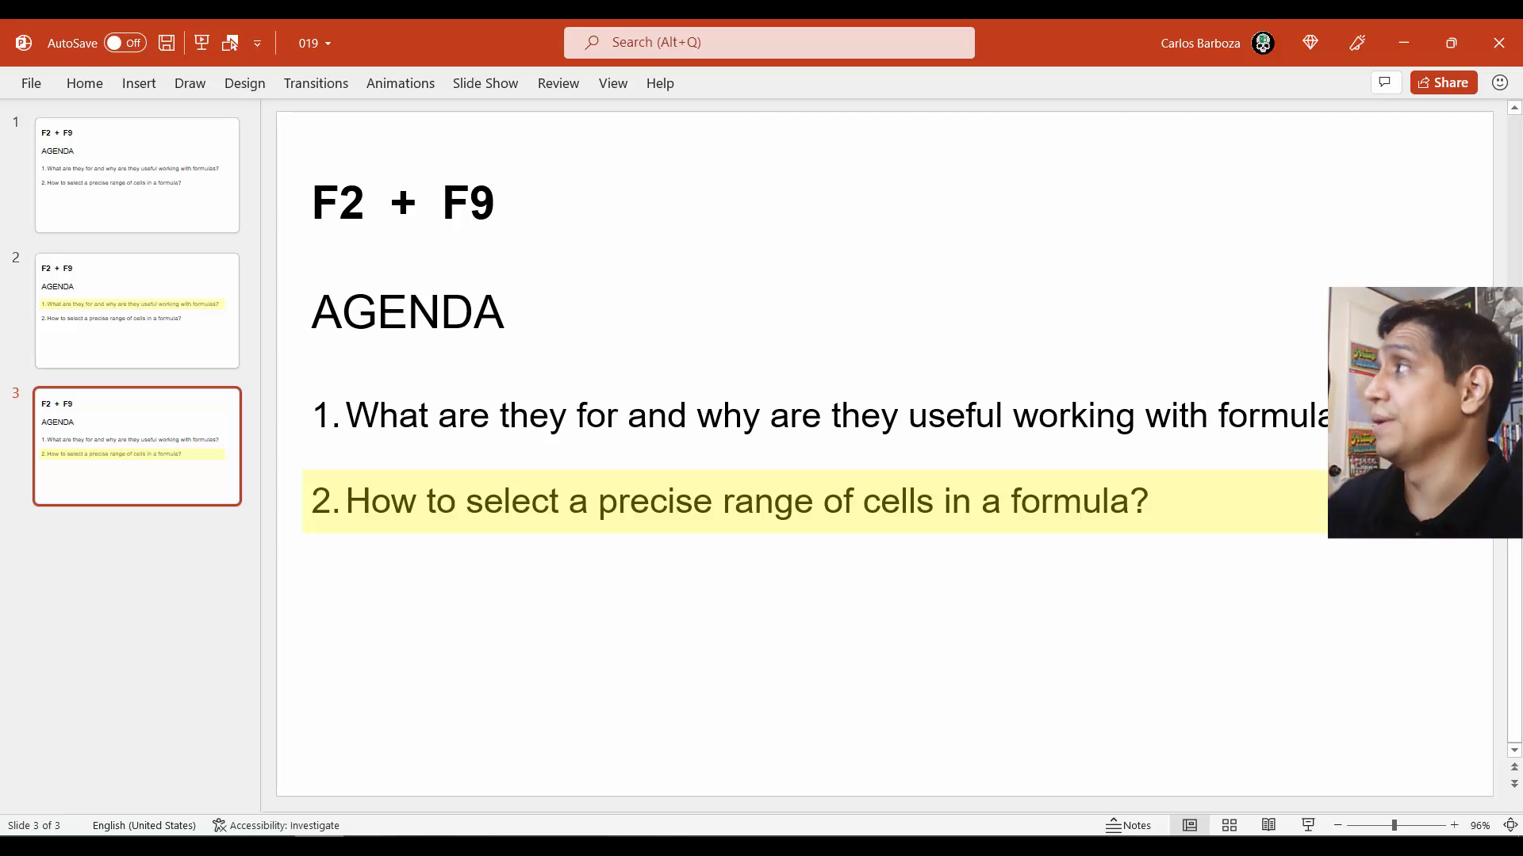
Minimize PowerPoint, open D5's AVERAGEIFS formula and move its argument hint off the data
{"action": "left_click", "coordinate": [1395, 42]}
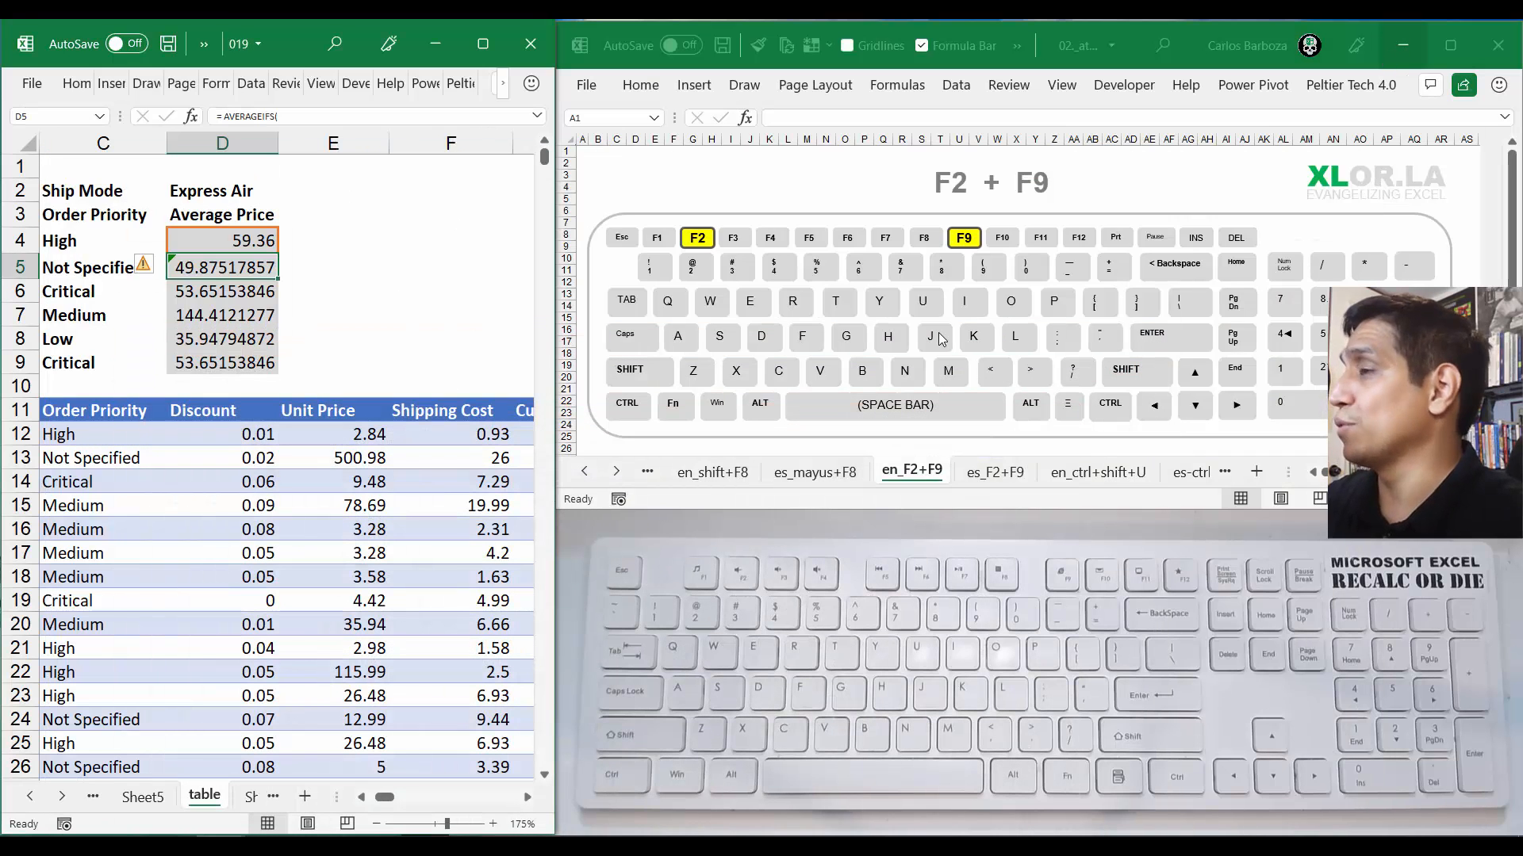
{"action": "key", "text": "F2"}
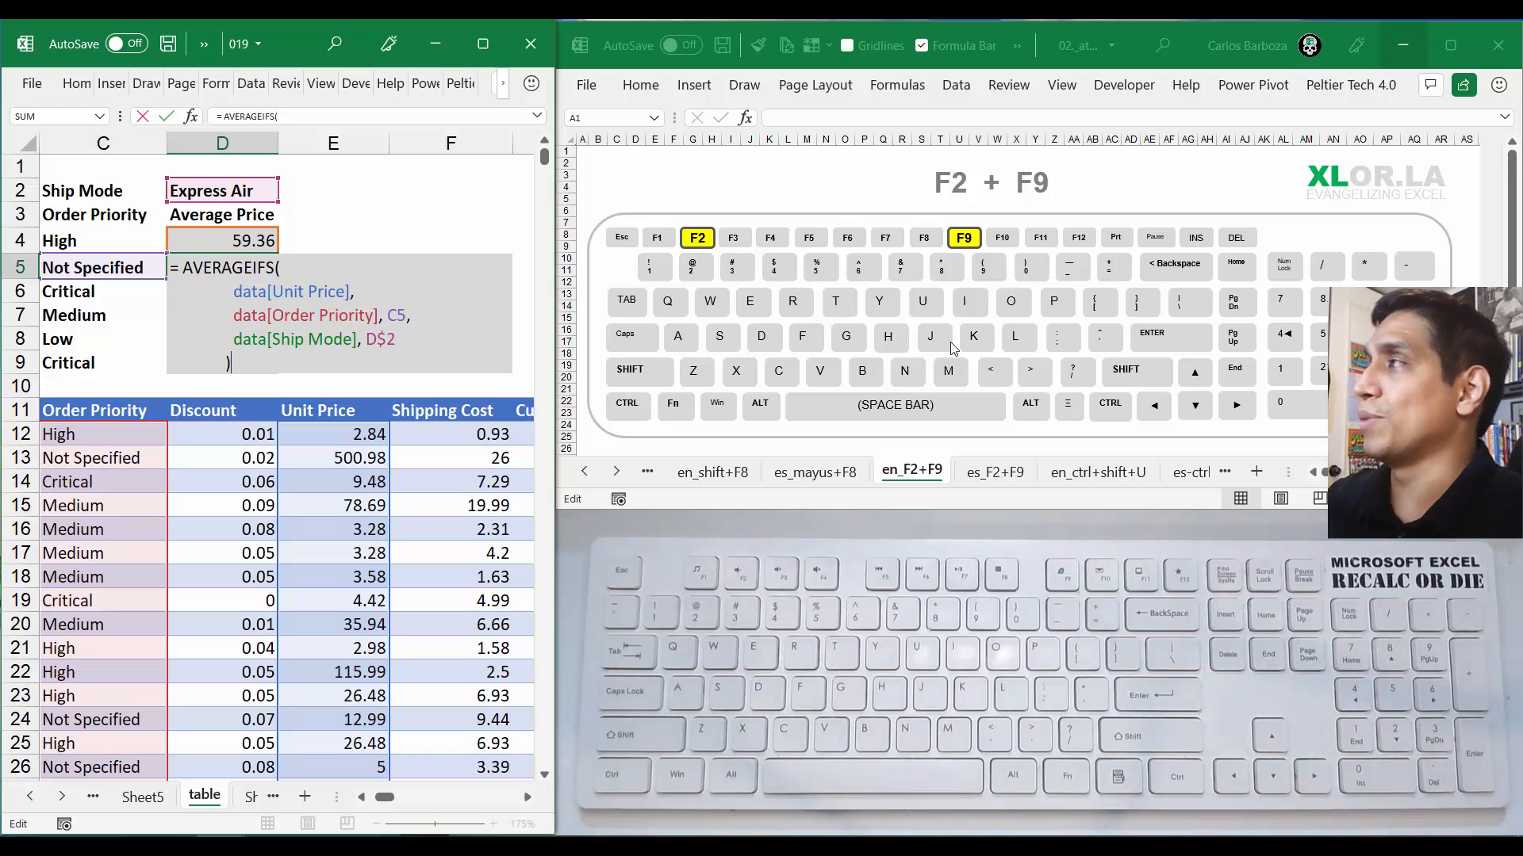
{"action": "key", "text": "Up"}
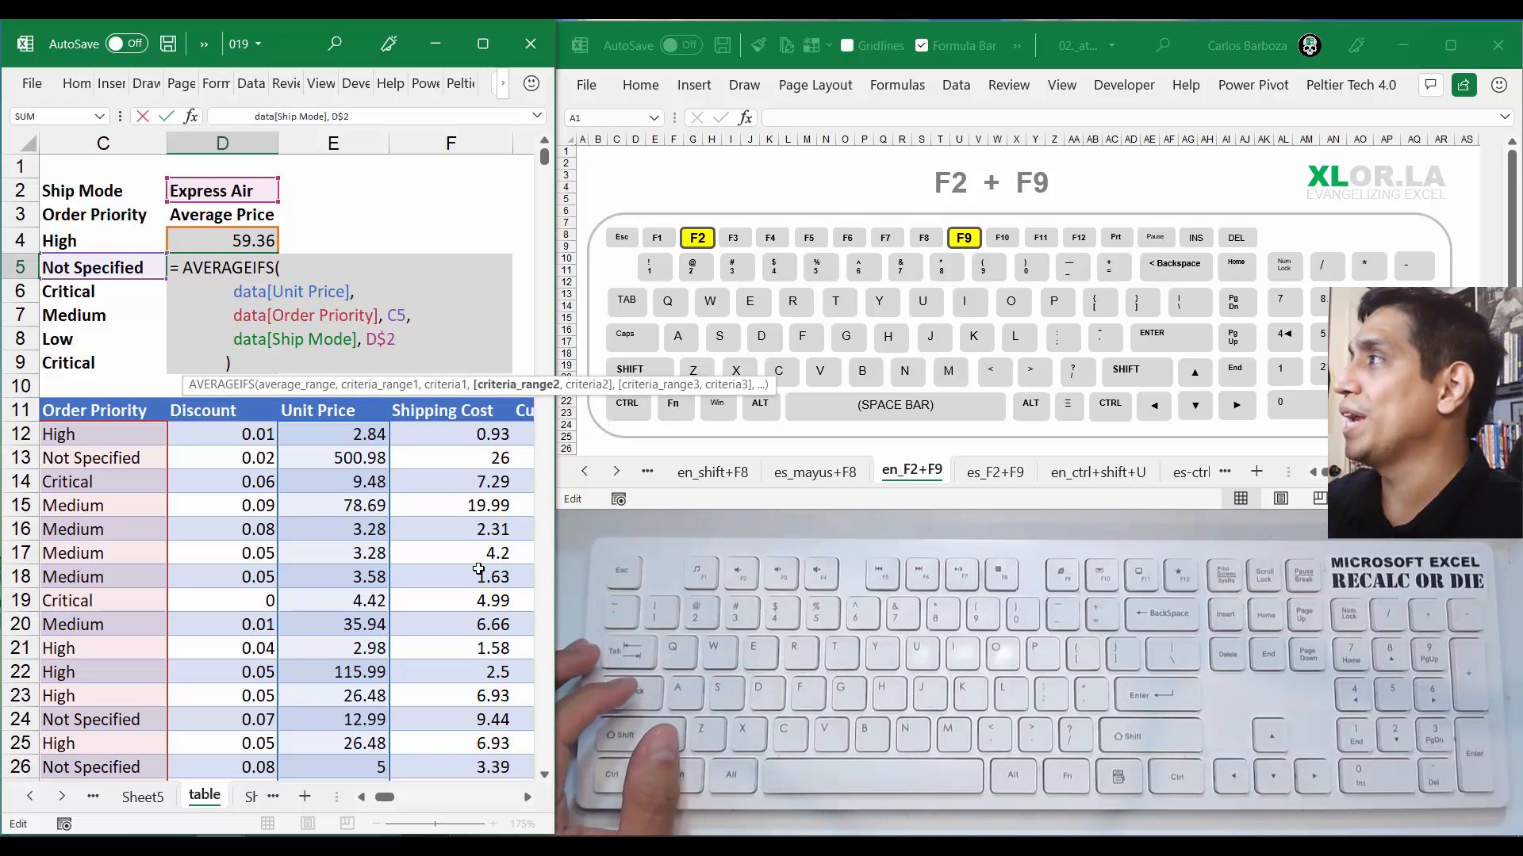
{"action": "left_click_drag", "start_coordinate": [471, 391], "coordinate": [321, 184]}
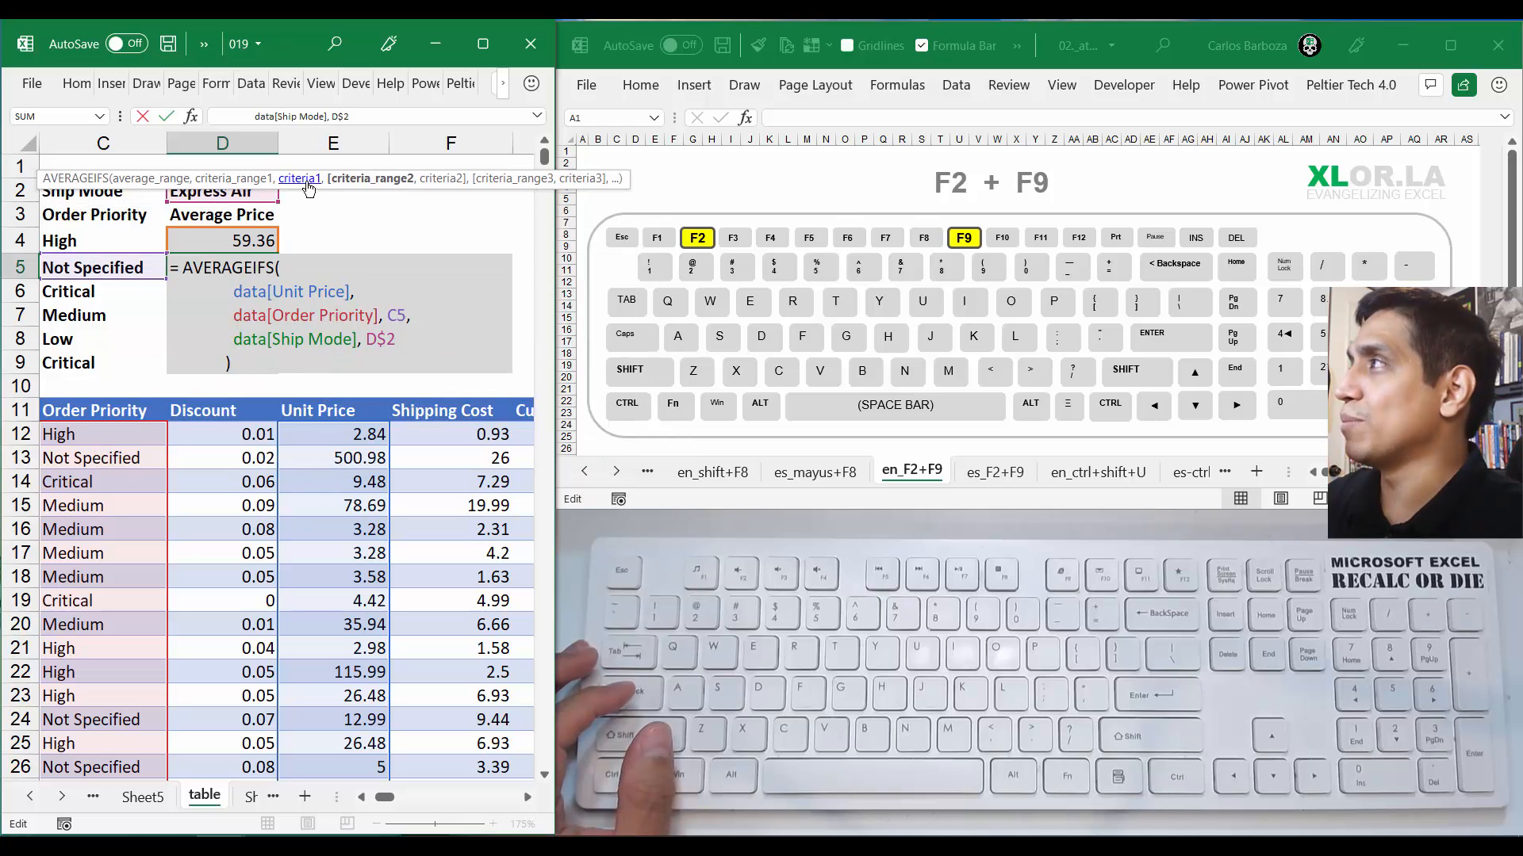
Select each argument in turn via the ScreenTip: Ship Mode, Order Priority, D$2, Unit Price and C5
{"action": "left_click", "coordinate": [332, 177]}
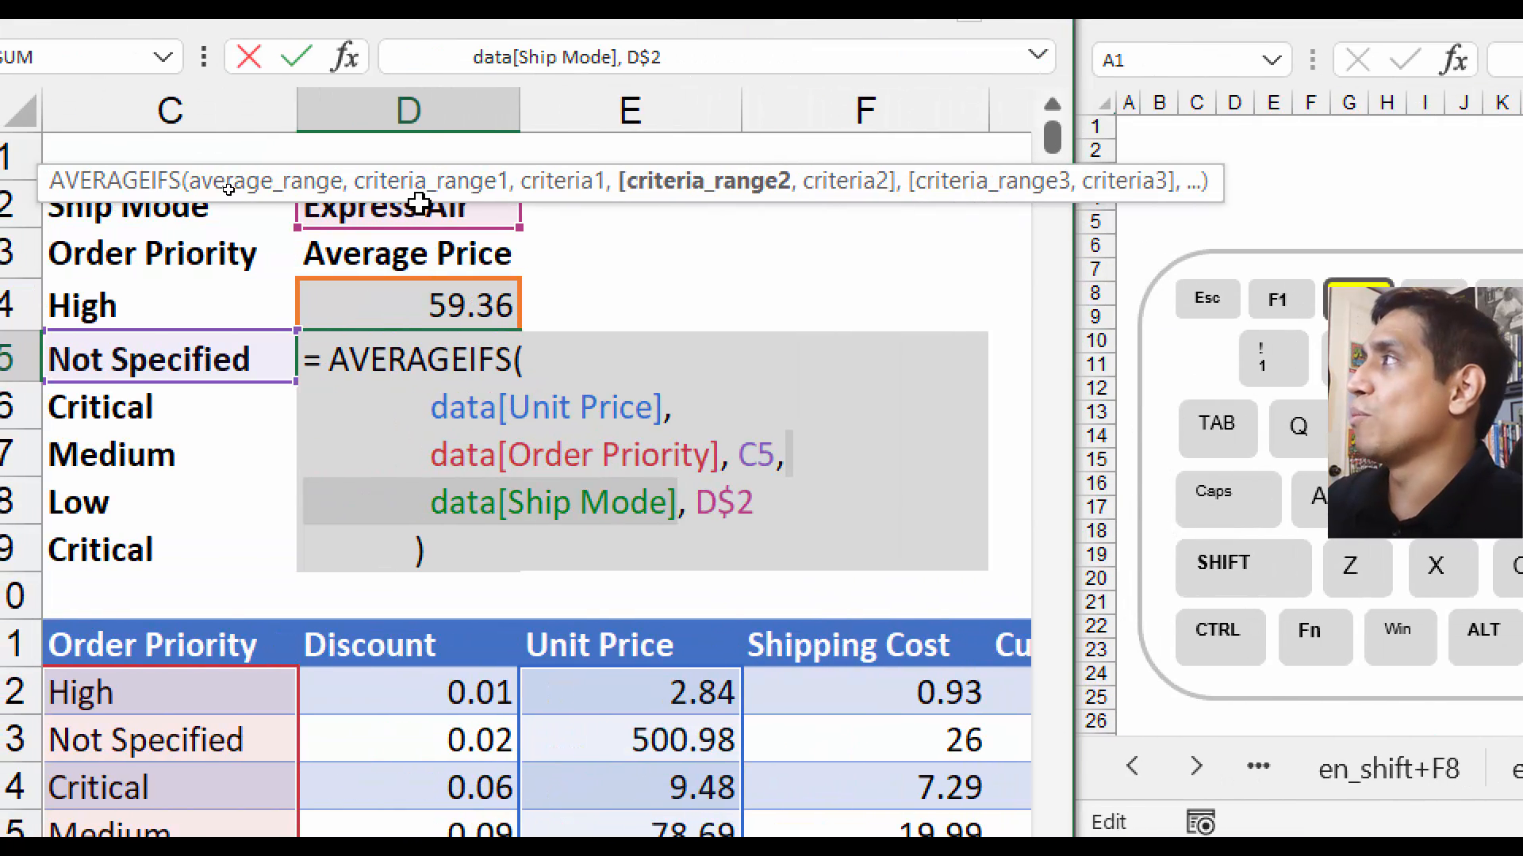
{"action": "left_click", "coordinate": [422, 182]}
{"action": "left_click", "coordinate": [782, 201]}
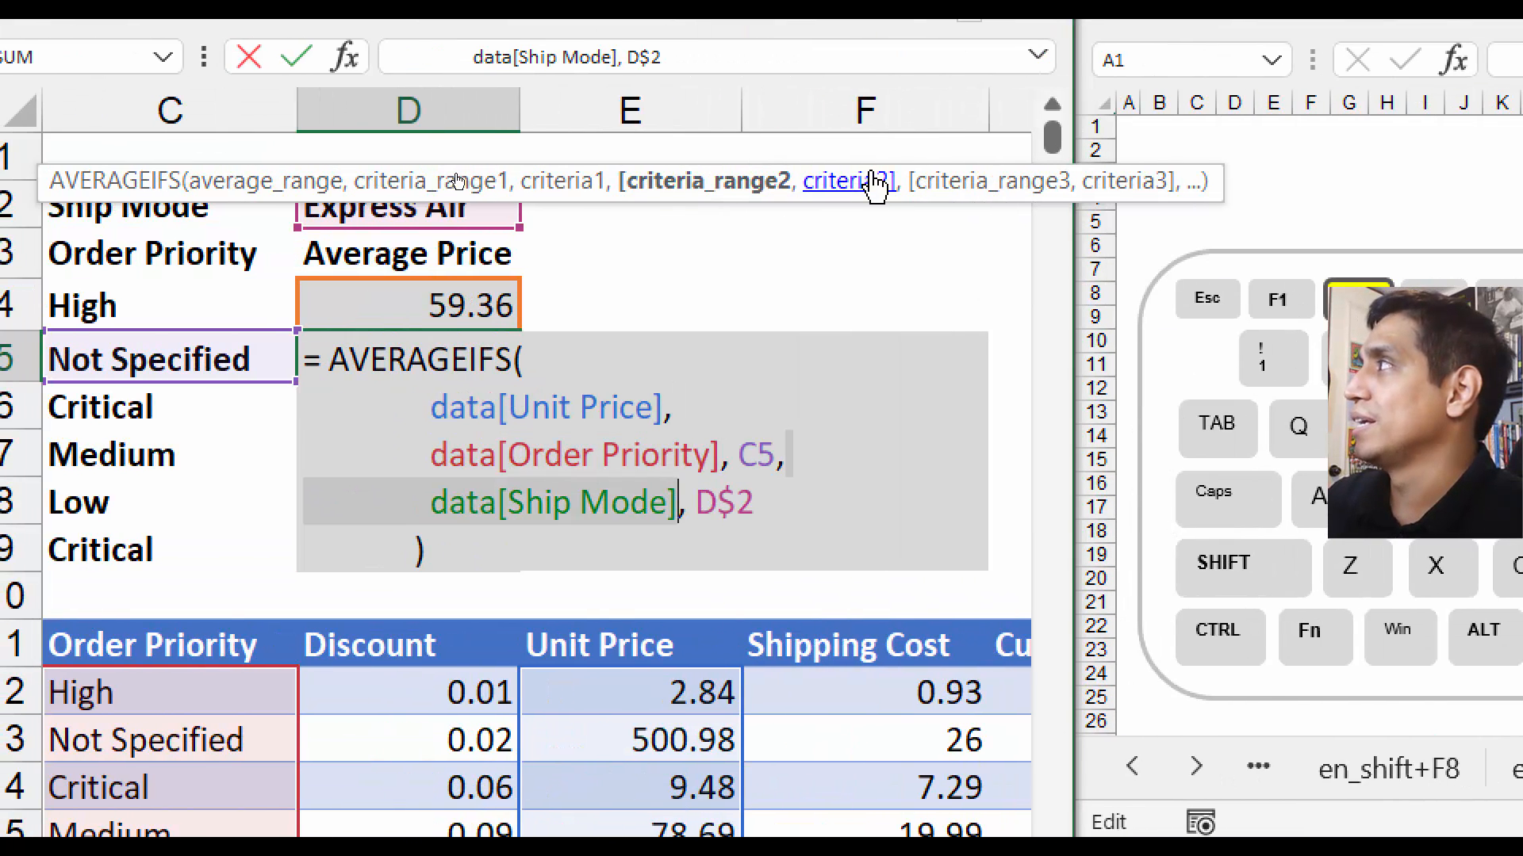
{"action": "left_click", "coordinate": [870, 192]}
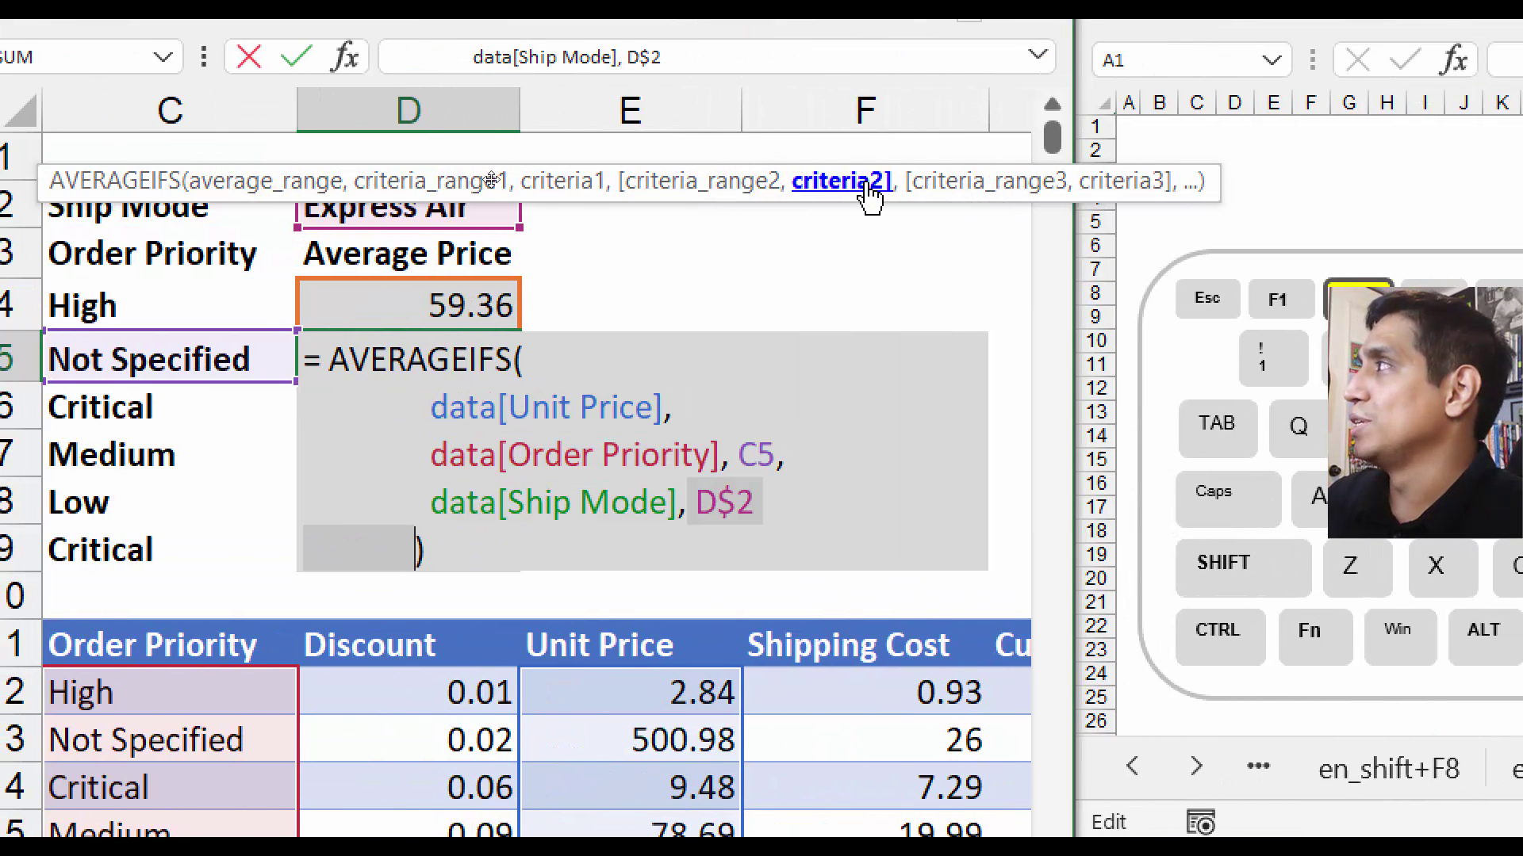
{"action": "left_click", "coordinate": [716, 196]}
{"action": "left_click", "coordinate": [470, 190]}
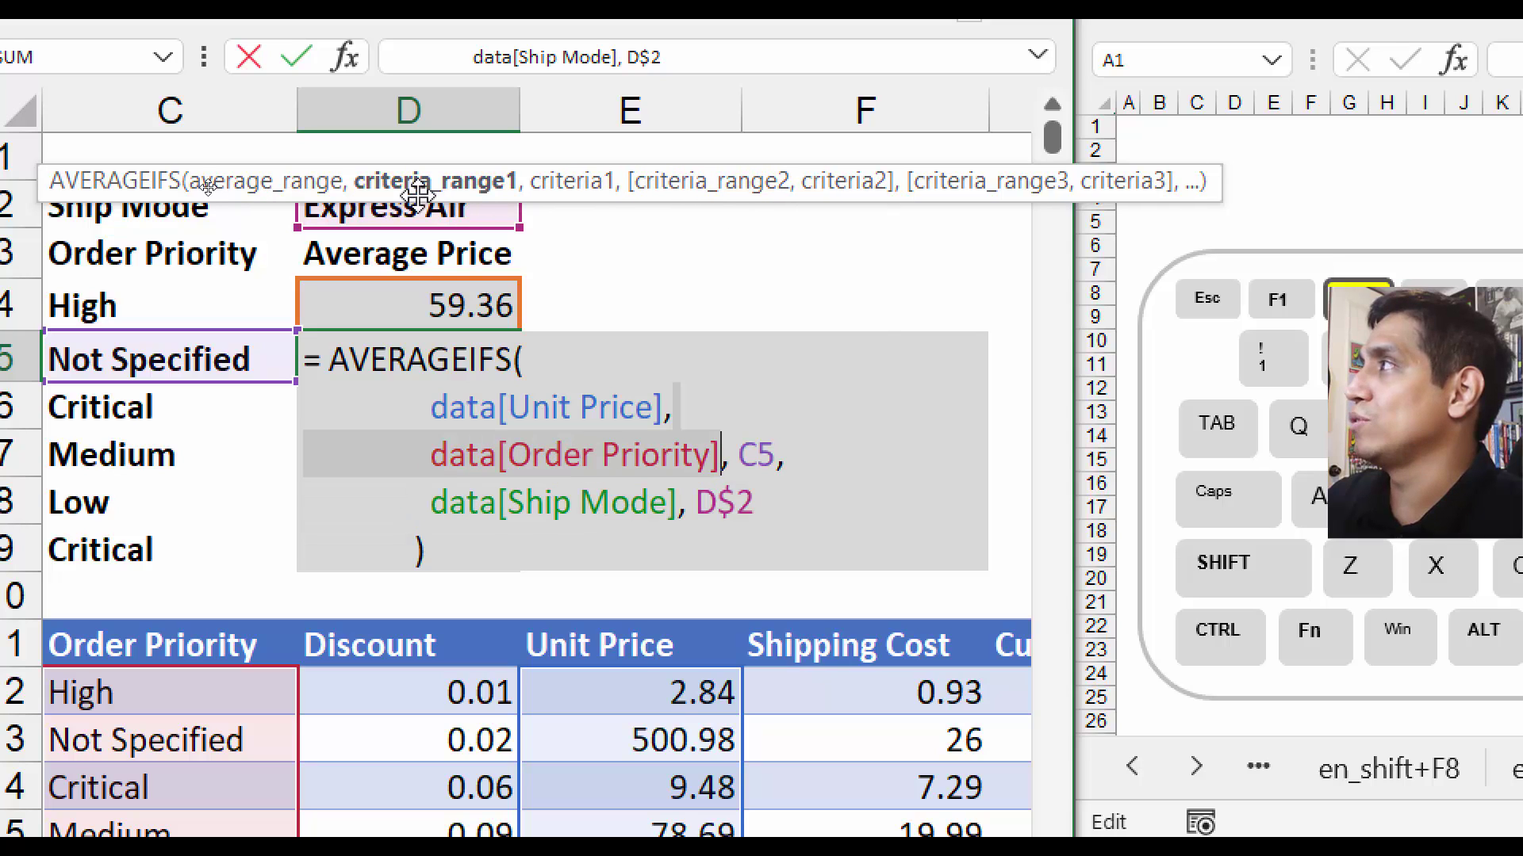
{"action": "left_click", "coordinate": [315, 188]}
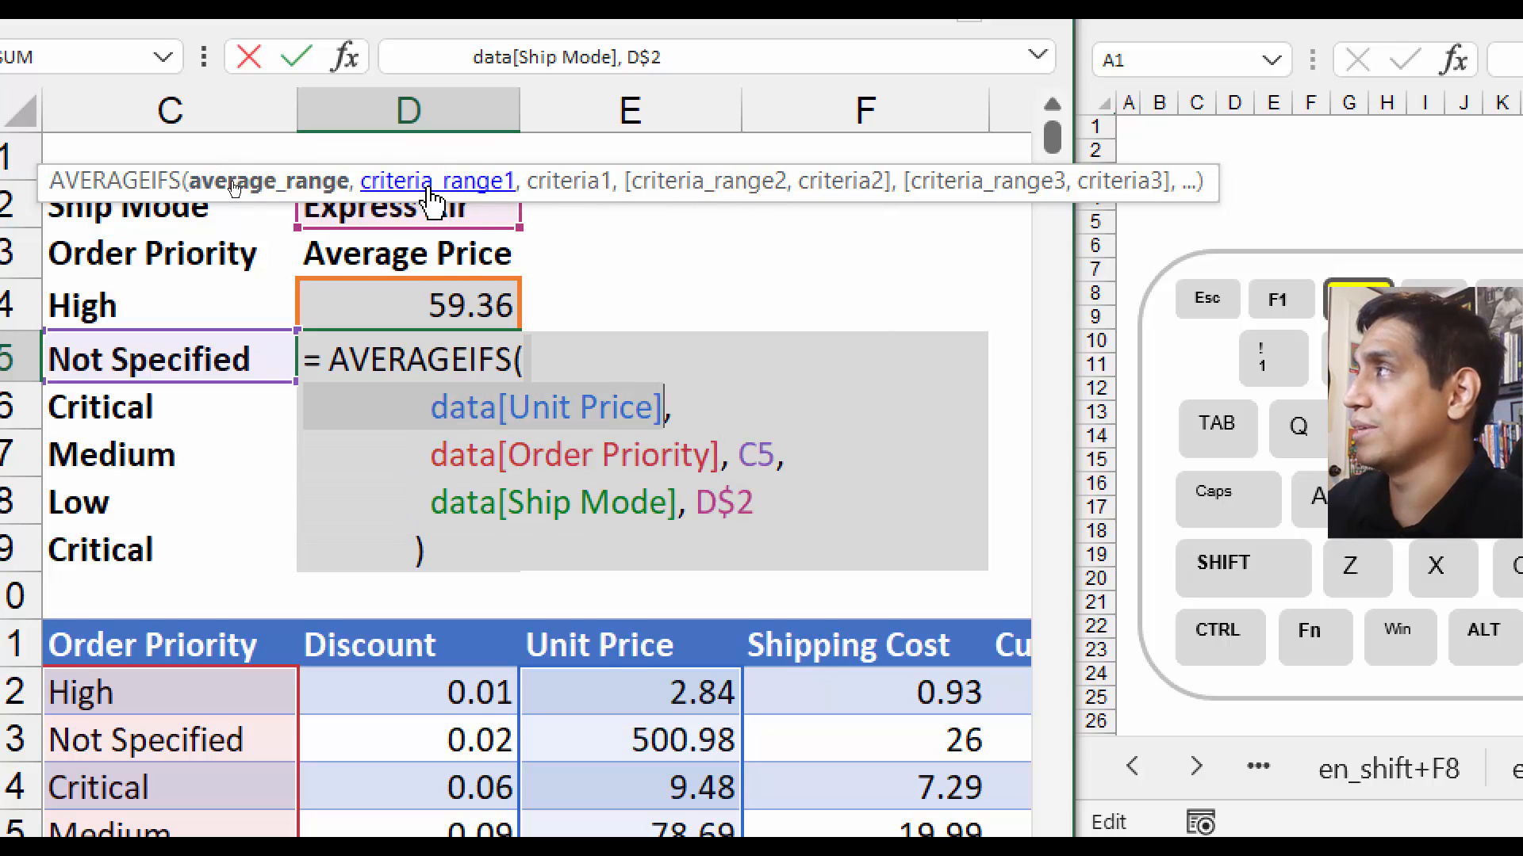
{"action": "left_click", "coordinate": [473, 188]}
{"action": "left_click", "coordinate": [591, 190]}
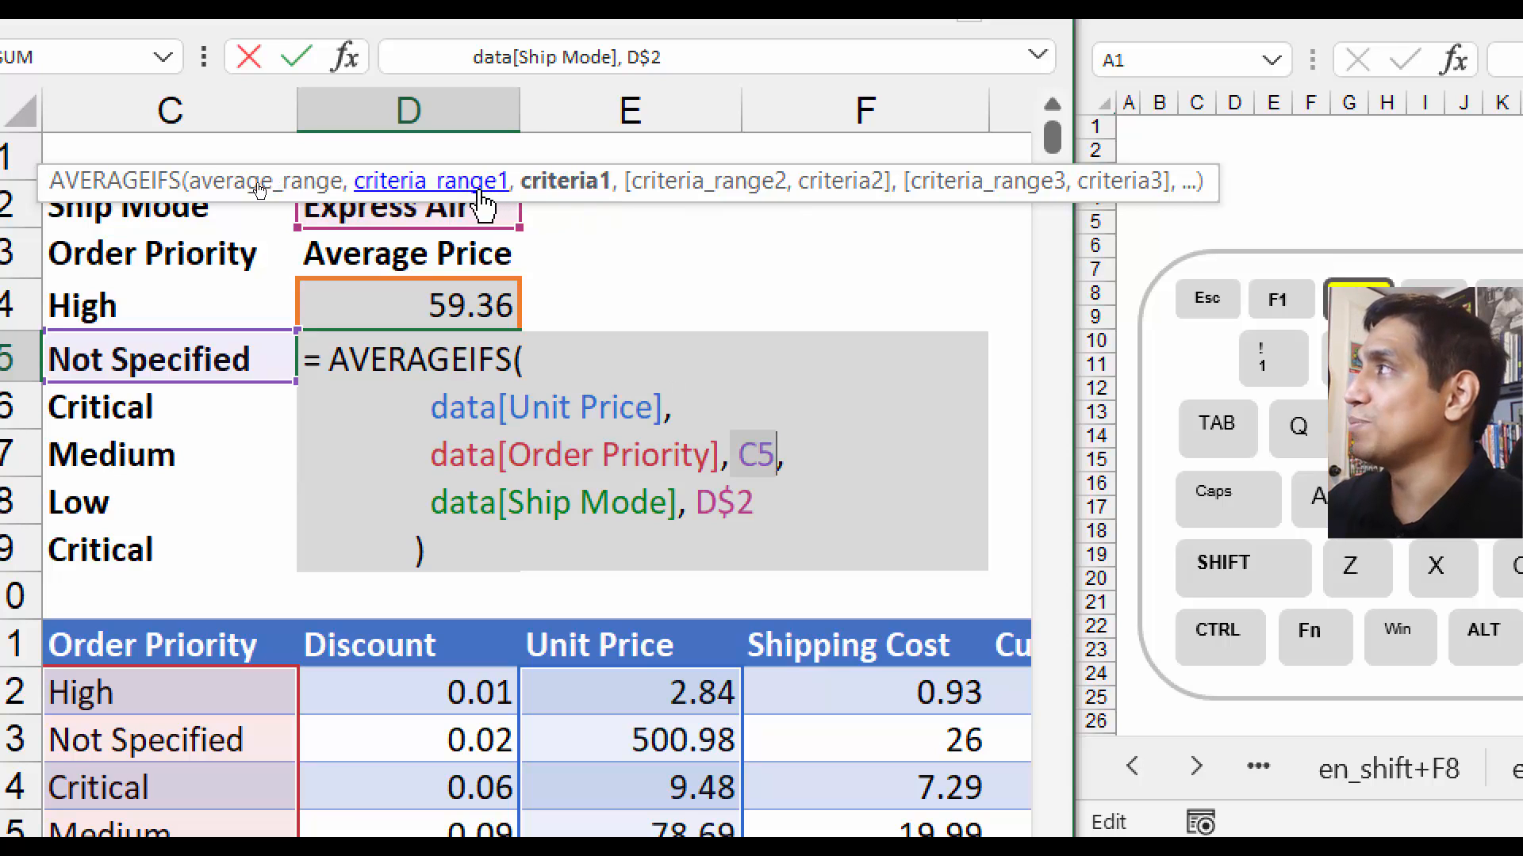
Preview data[Order Priority] as its value list and C5 as "Not Specified", undoing each evaluation
{"action": "left_click", "coordinate": [450, 196]}
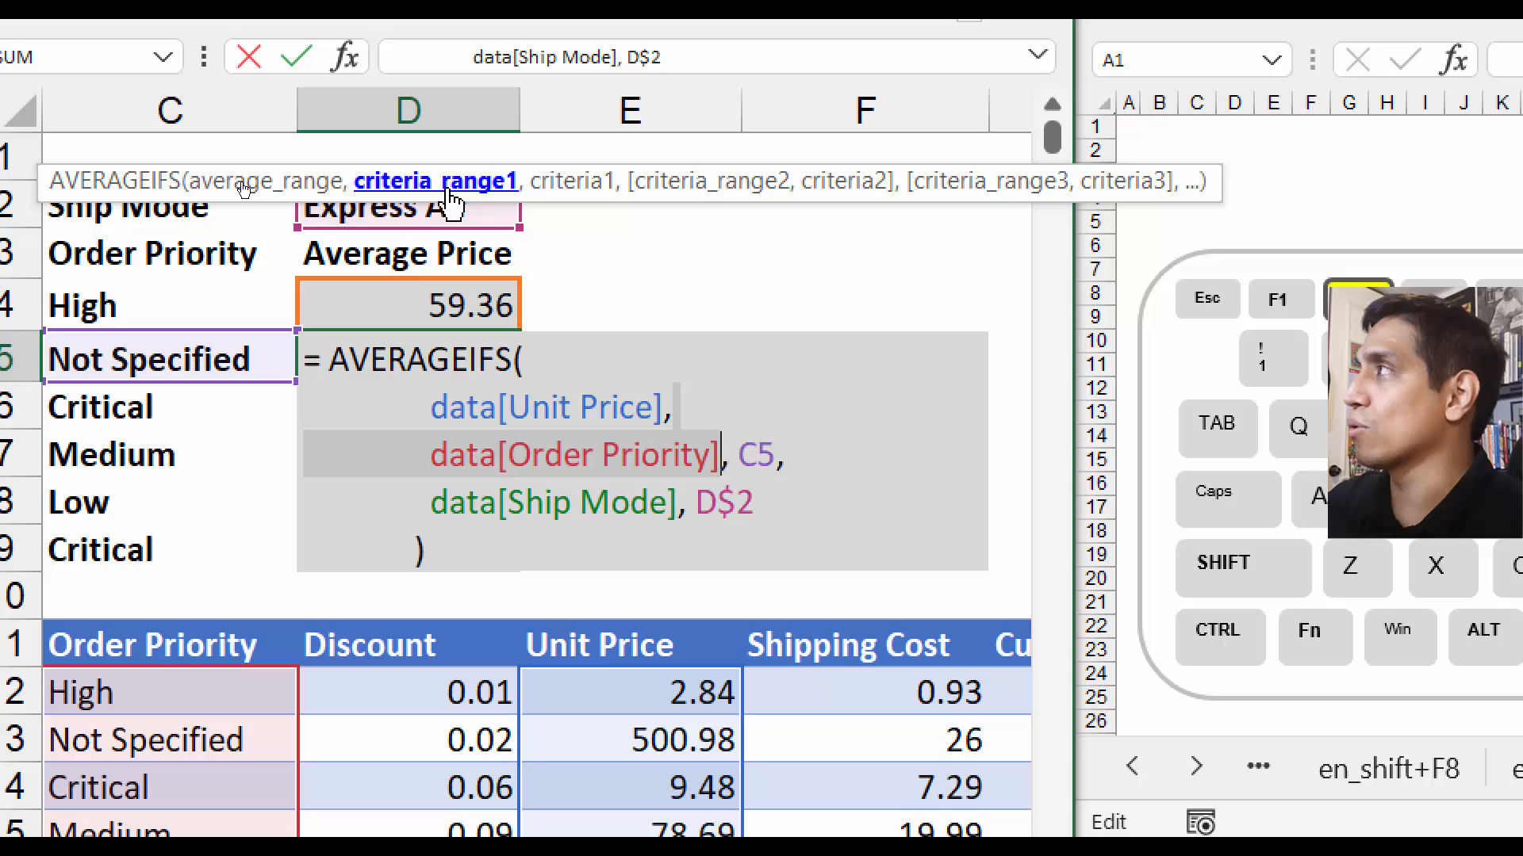
{"action": "key", "text": "F9"}
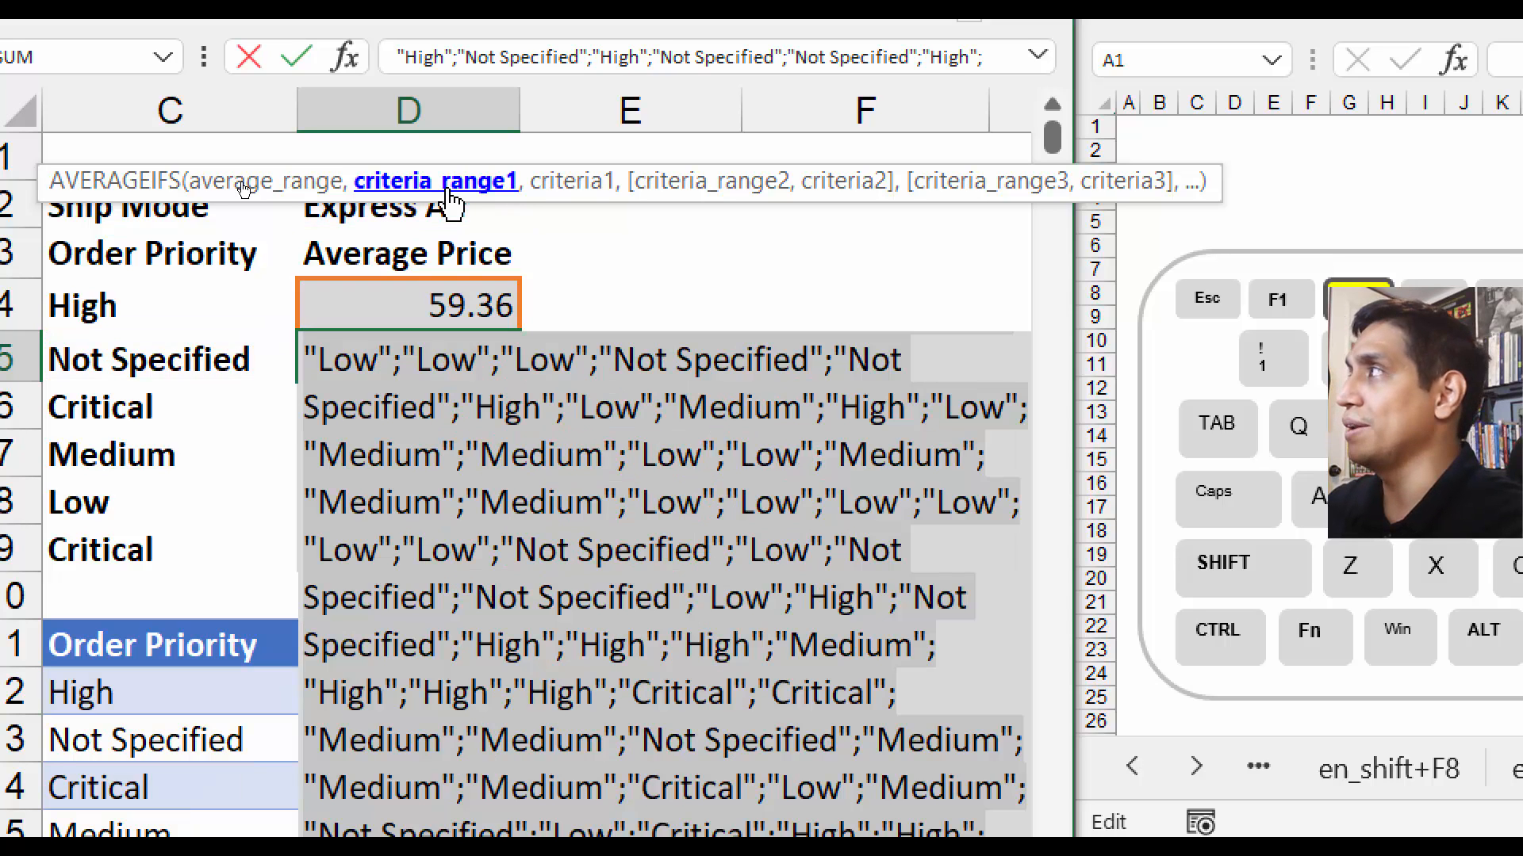
{"action": "key", "text": "ctrl+z"}
{"action": "left_click", "coordinate": [562, 191]}
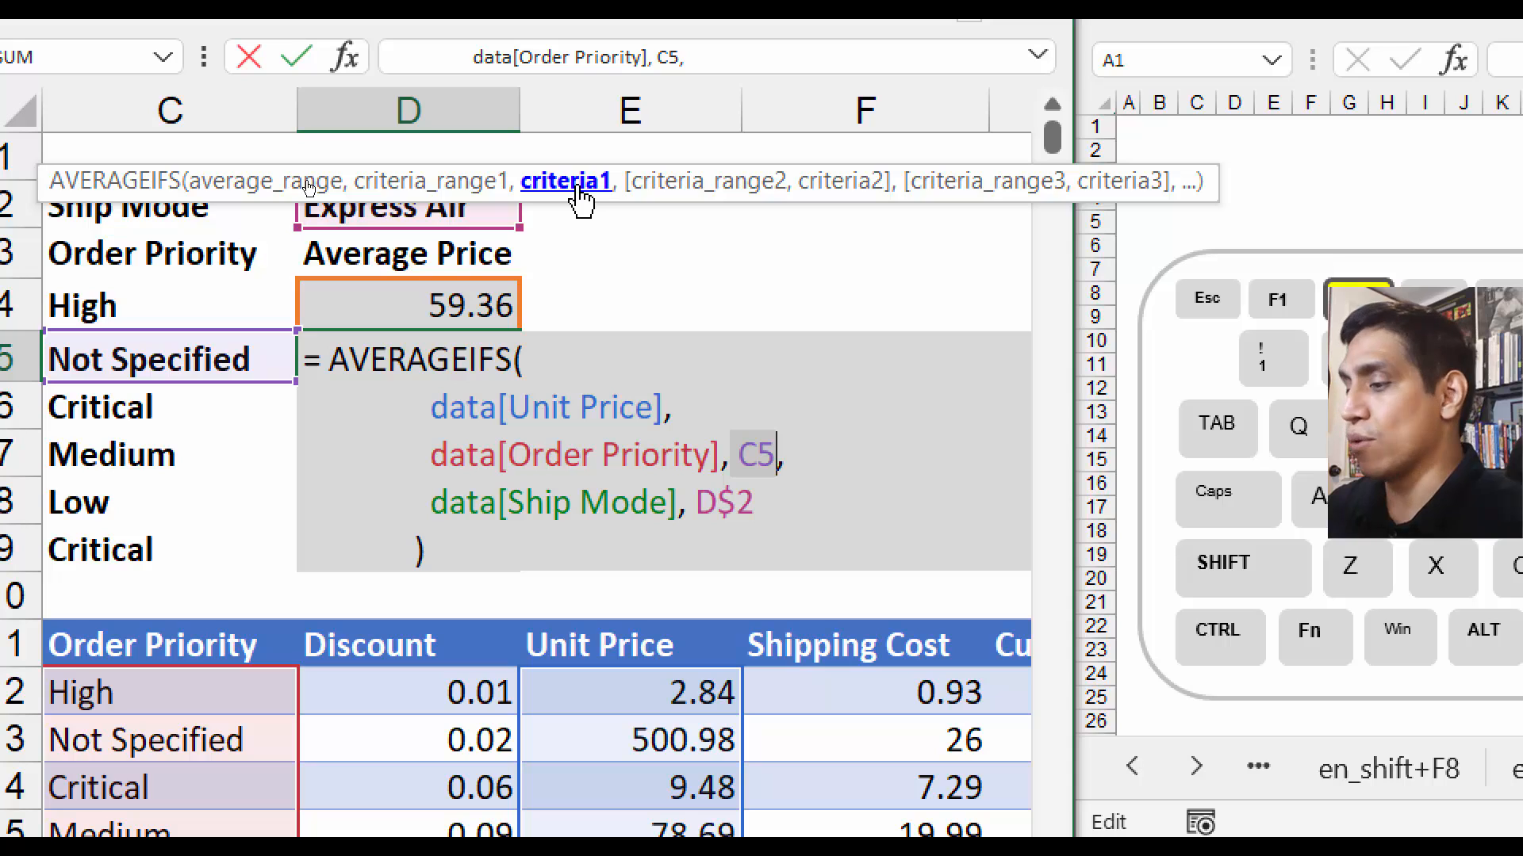
{"action": "key", "text": "F9"}
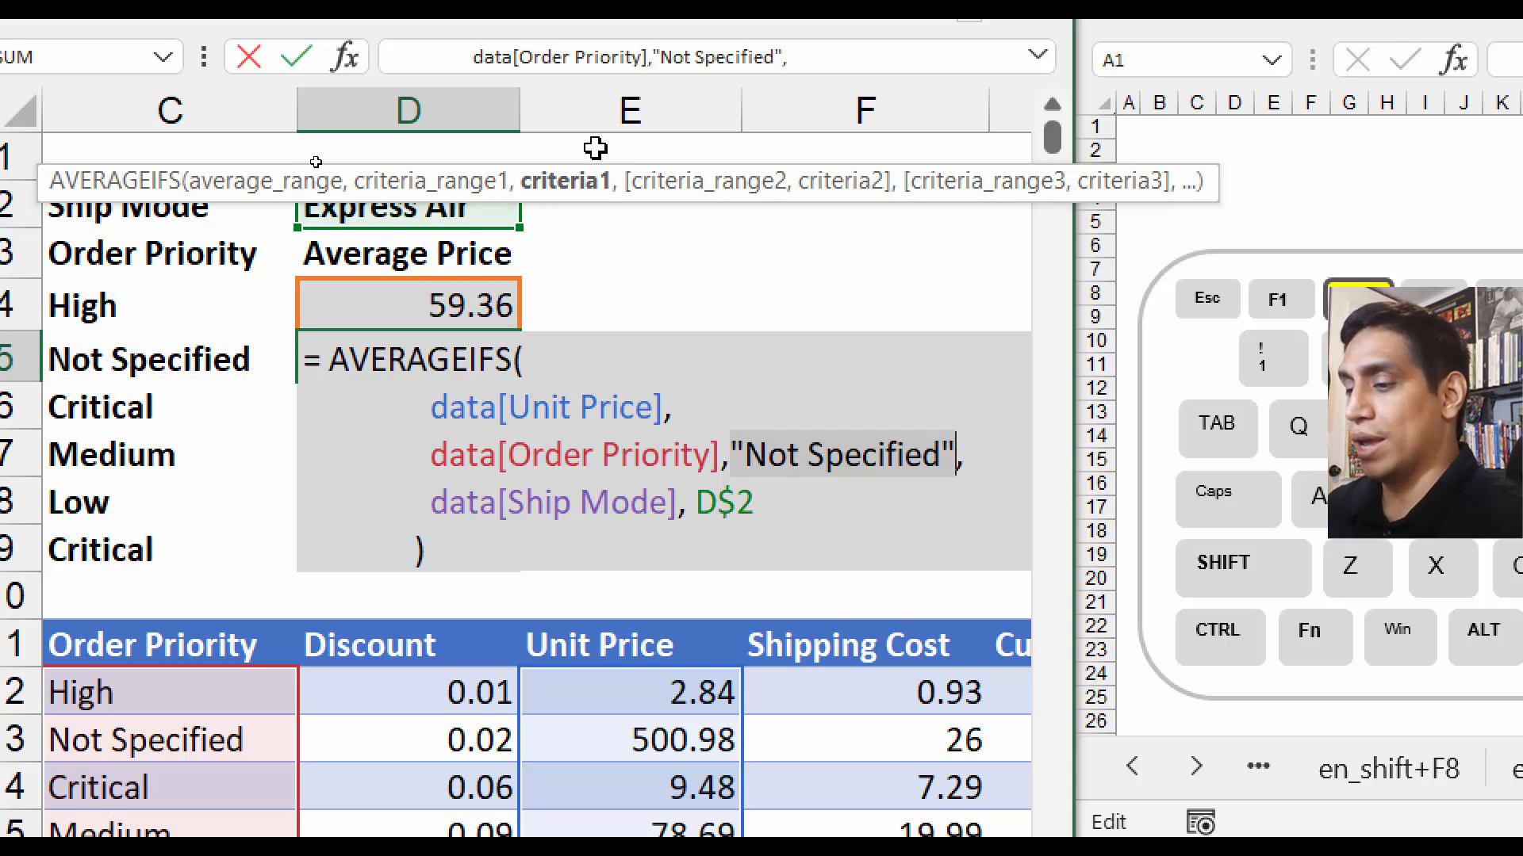
{"action": "key", "text": "ctrl+z"}
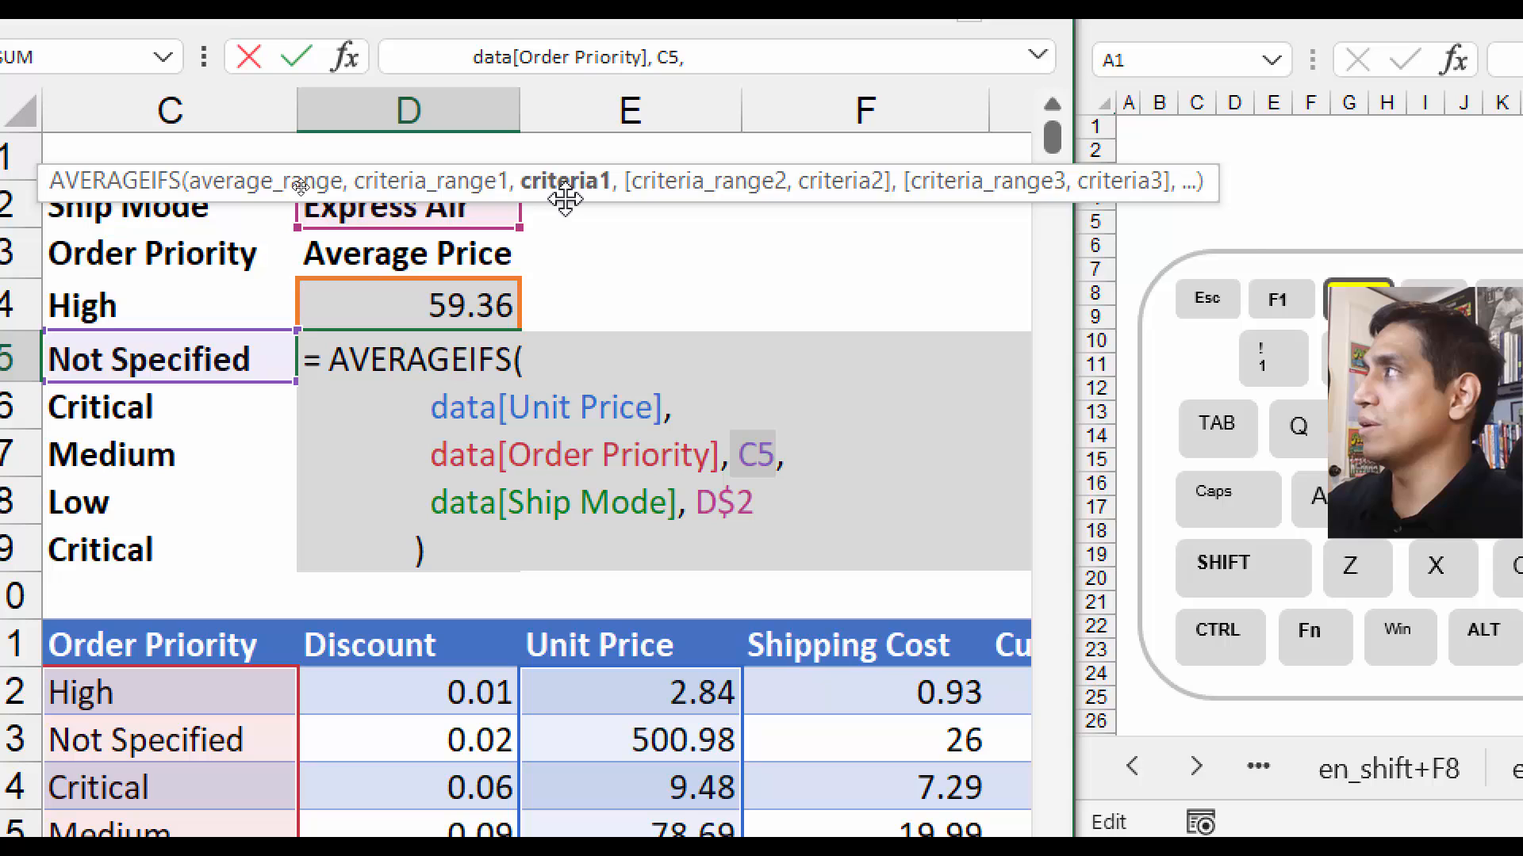
Reposition the hint, reselect the criteria arguments, then commit the AVERAGEIFS formula unchanged
{"action": "left_click_drag", "start_coordinate": [564, 200], "coordinate": [566, 255]}
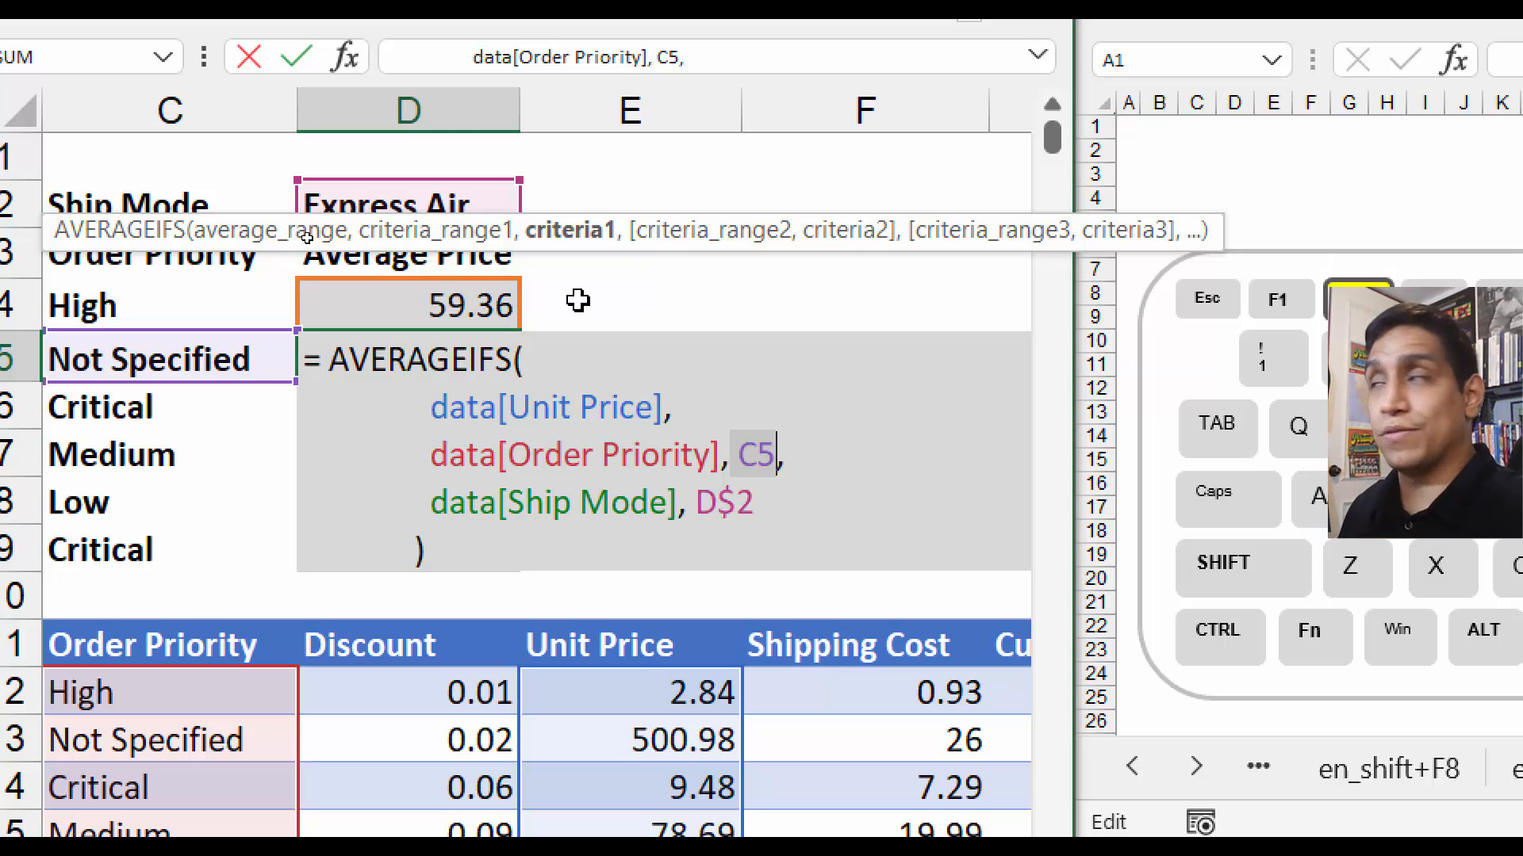
{"action": "left_click", "coordinate": [485, 234]}
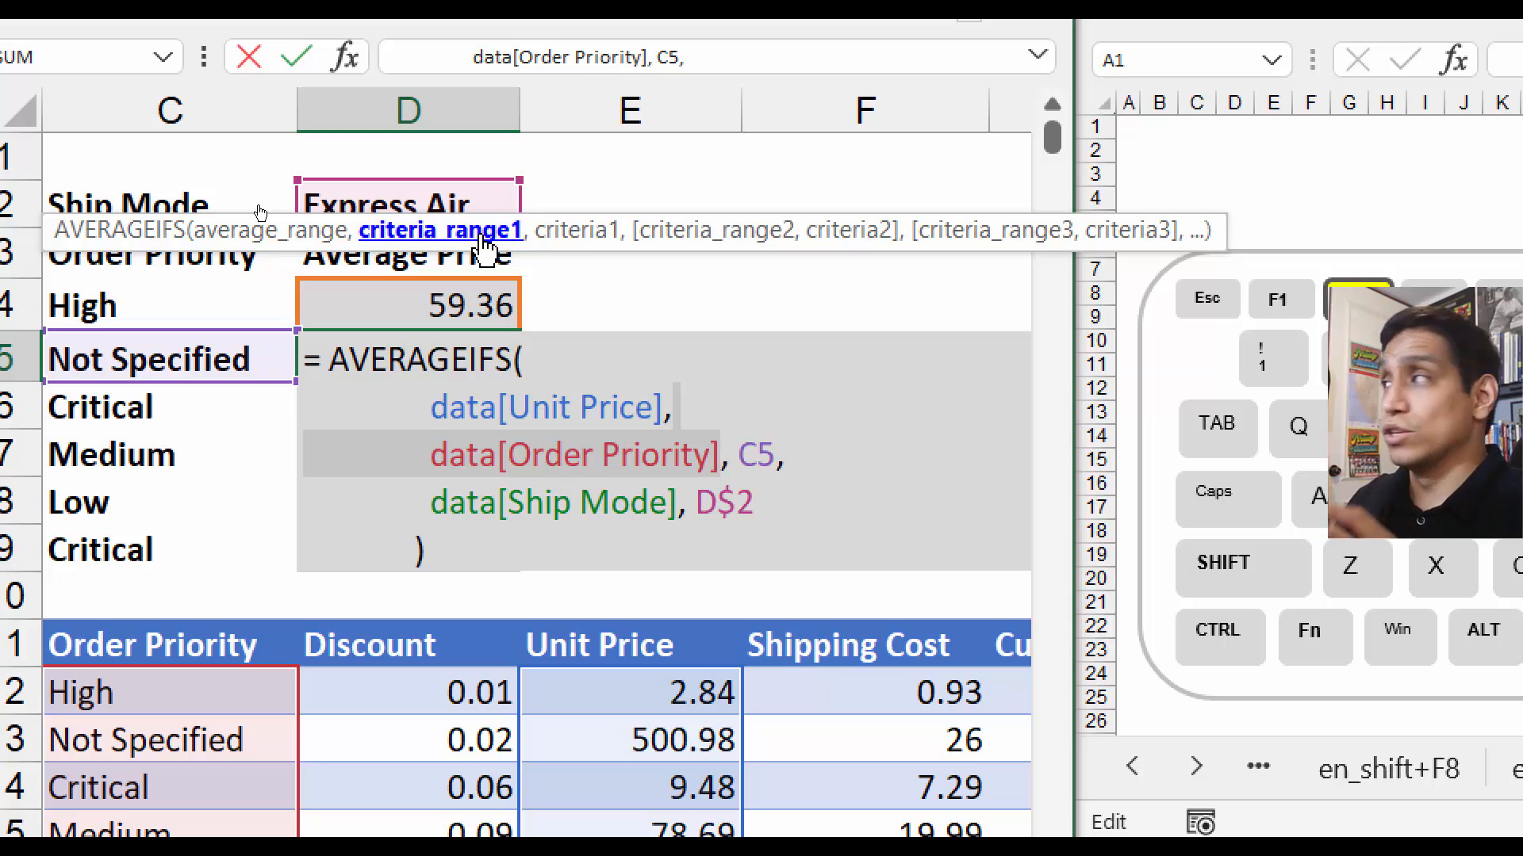
{"action": "left_click", "coordinate": [579, 231]}
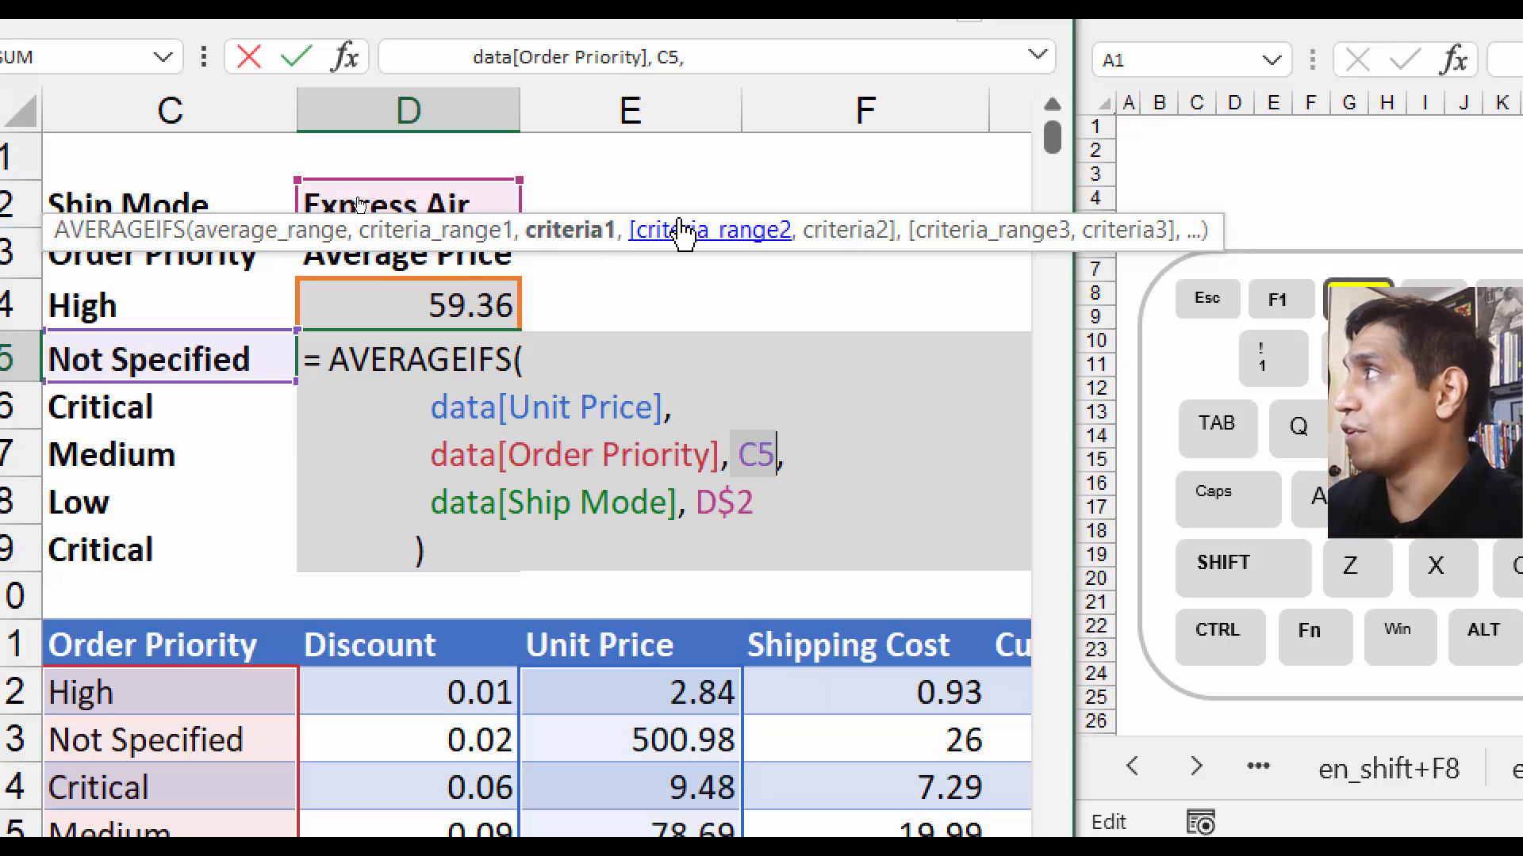
{"action": "left_click", "coordinate": [683, 230]}
{"action": "key", "text": "ctrl+Return"}
Move to H9 and open its COUNTA(UNIQUE(INDIRECT(...))) unique-count formula for editing
{"action": "key", "text": "Down"}
{"action": "key", "text": "Down"}
{"action": "key", "text": "Down"}
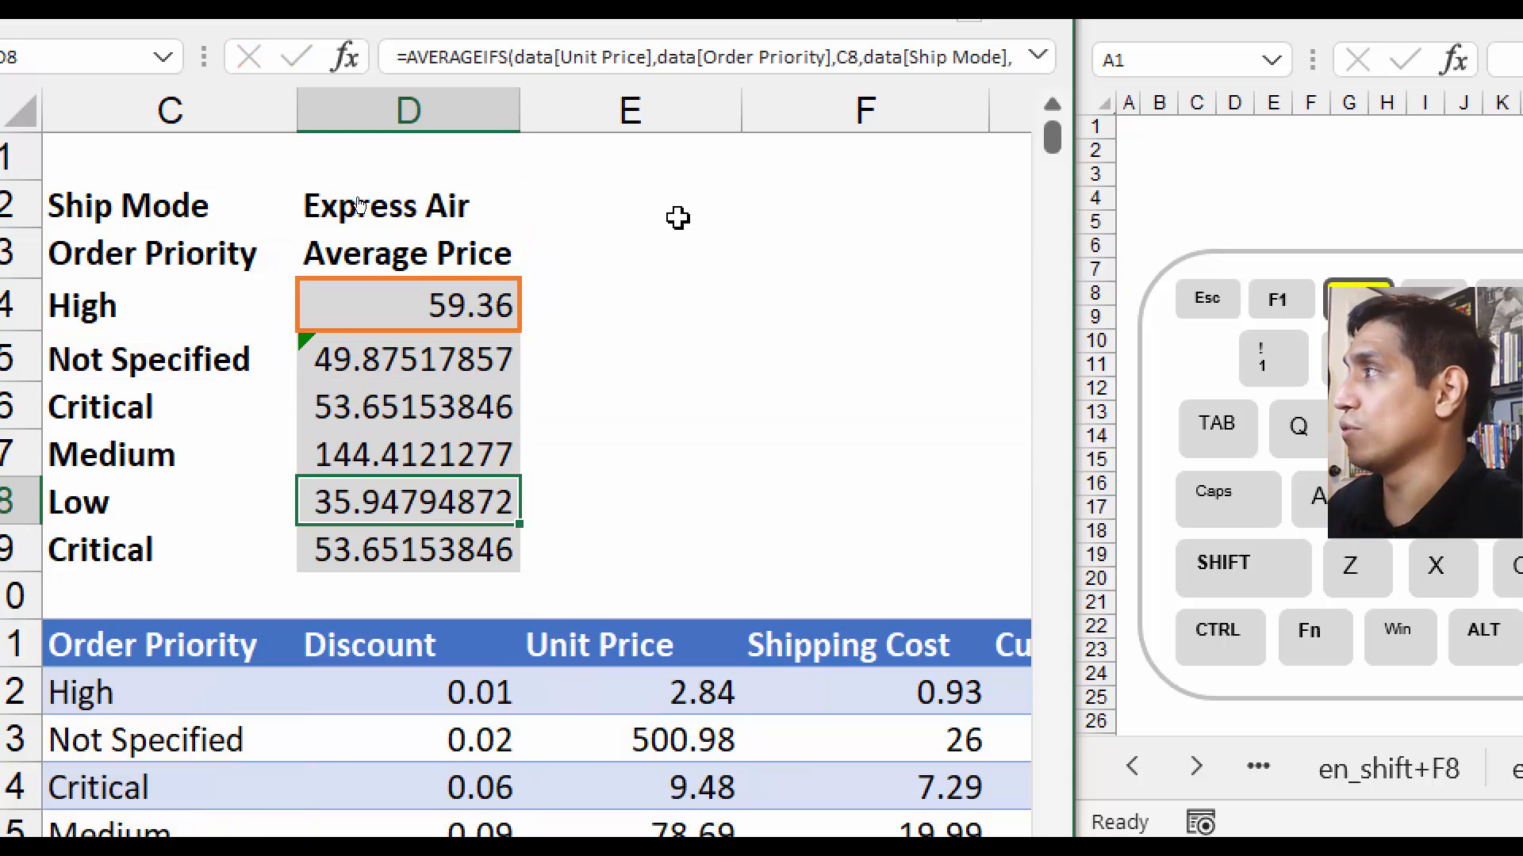
{"action": "key", "text": "Down"}
{"action": "key", "text": "Down"}
{"action": "key", "text": "Right"}
{"action": "key", "text": "Right"}
{"action": "key", "text": "Right"}
{"action": "key", "text": "Right"}
{"action": "key", "text": "Right"}
{"action": "key", "text": "Right"}
{"action": "key", "text": "Left"}
{"action": "key", "text": "Left"}
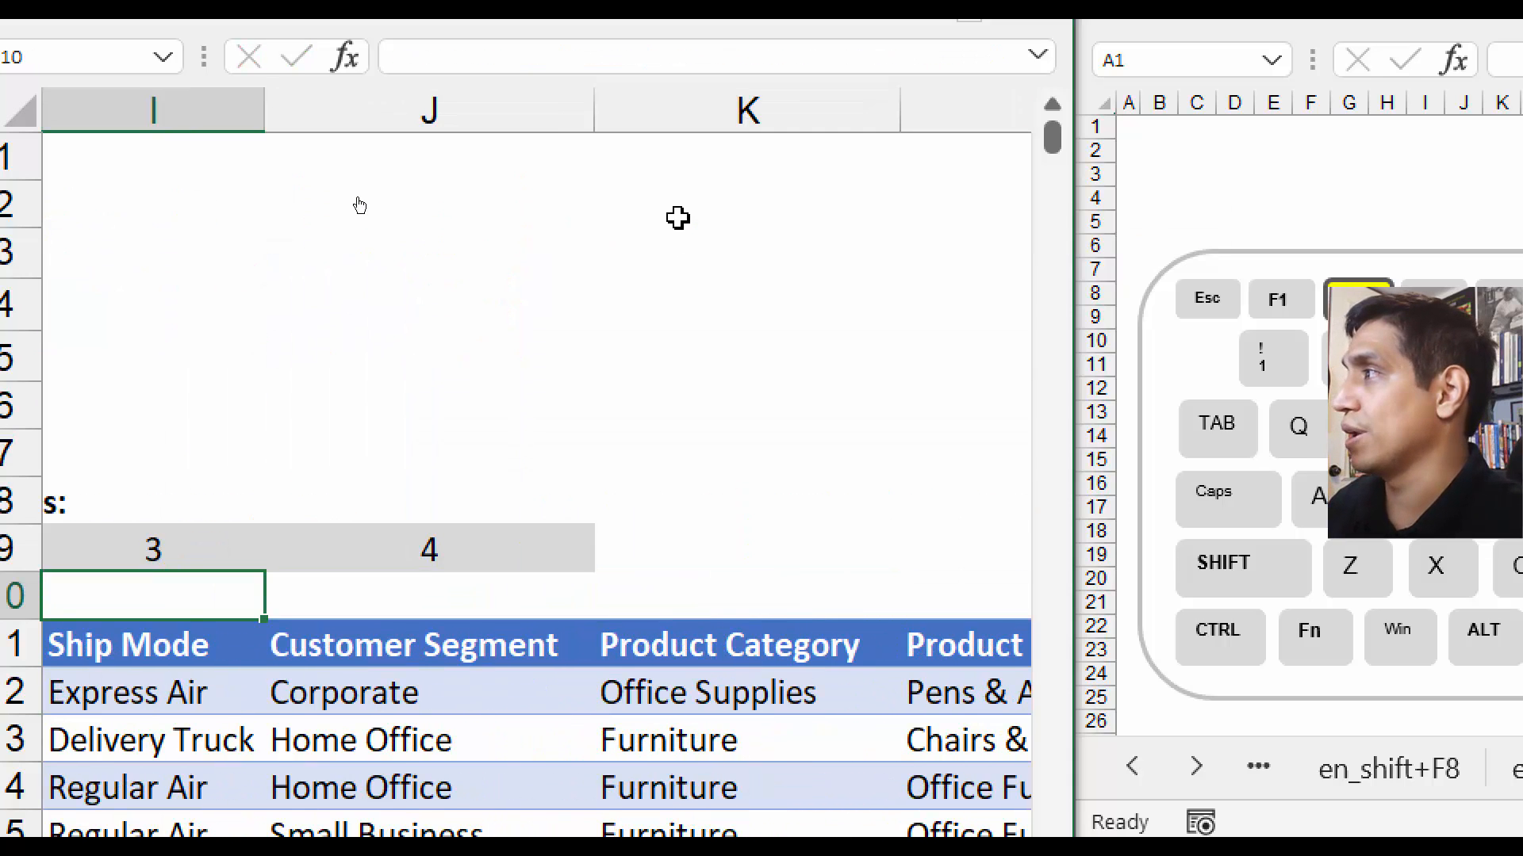
{"action": "key", "text": "Left"}
{"action": "key", "text": "Left"}
{"action": "key", "text": "Up"}
{"action": "key", "text": "Right"}
{"action": "key", "text": "F2"}
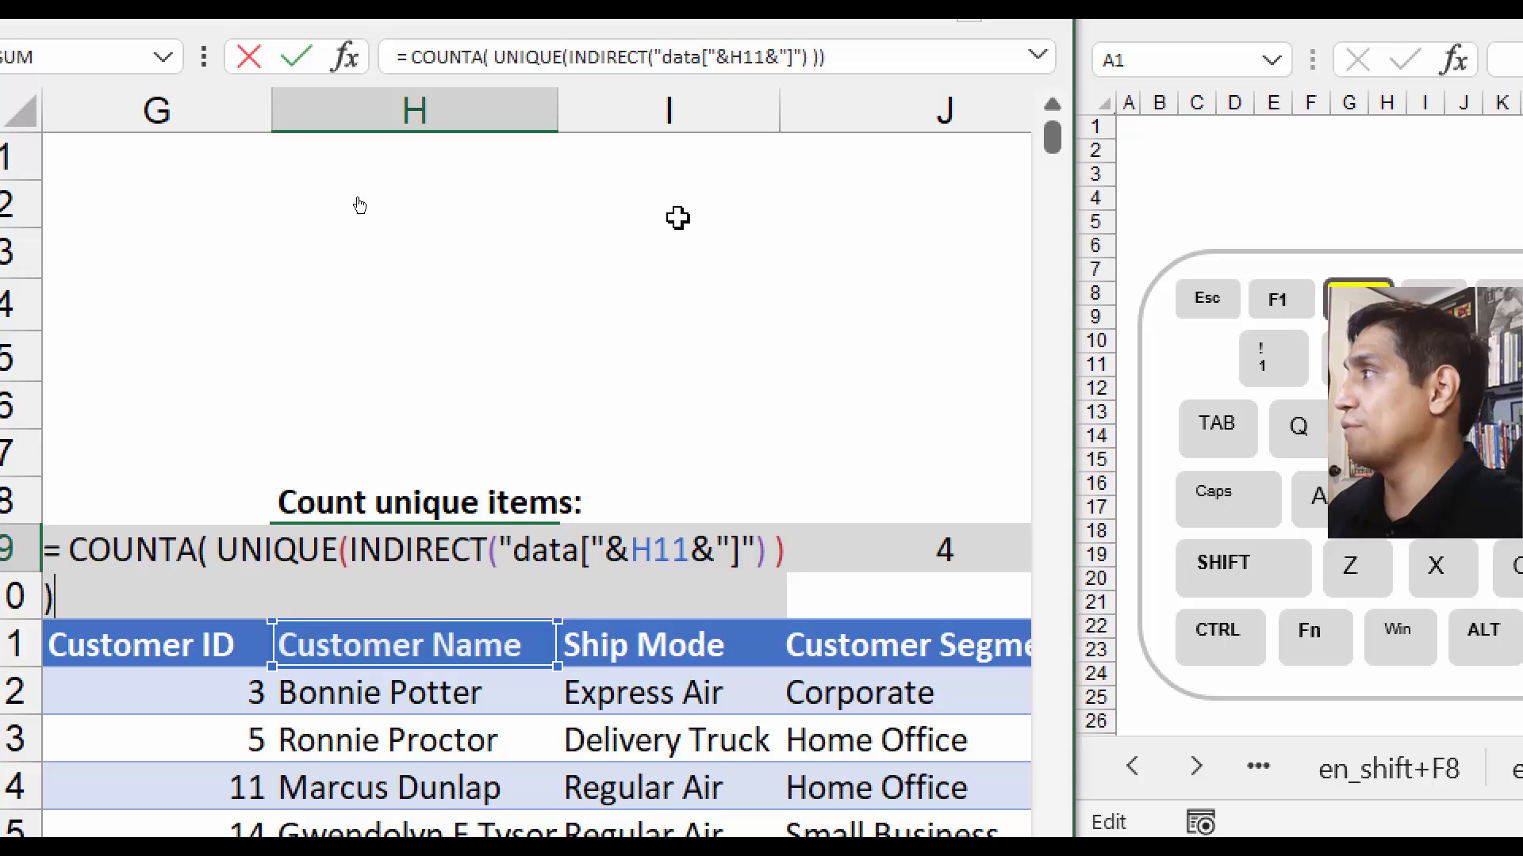
Select INDIRECT's ref_text, UNIQUE's INDIRECT(...) array and COUNTA's UNIQUE(...) value via the ScreenTips
{"action": "left_click", "coordinate": [664, 554]}
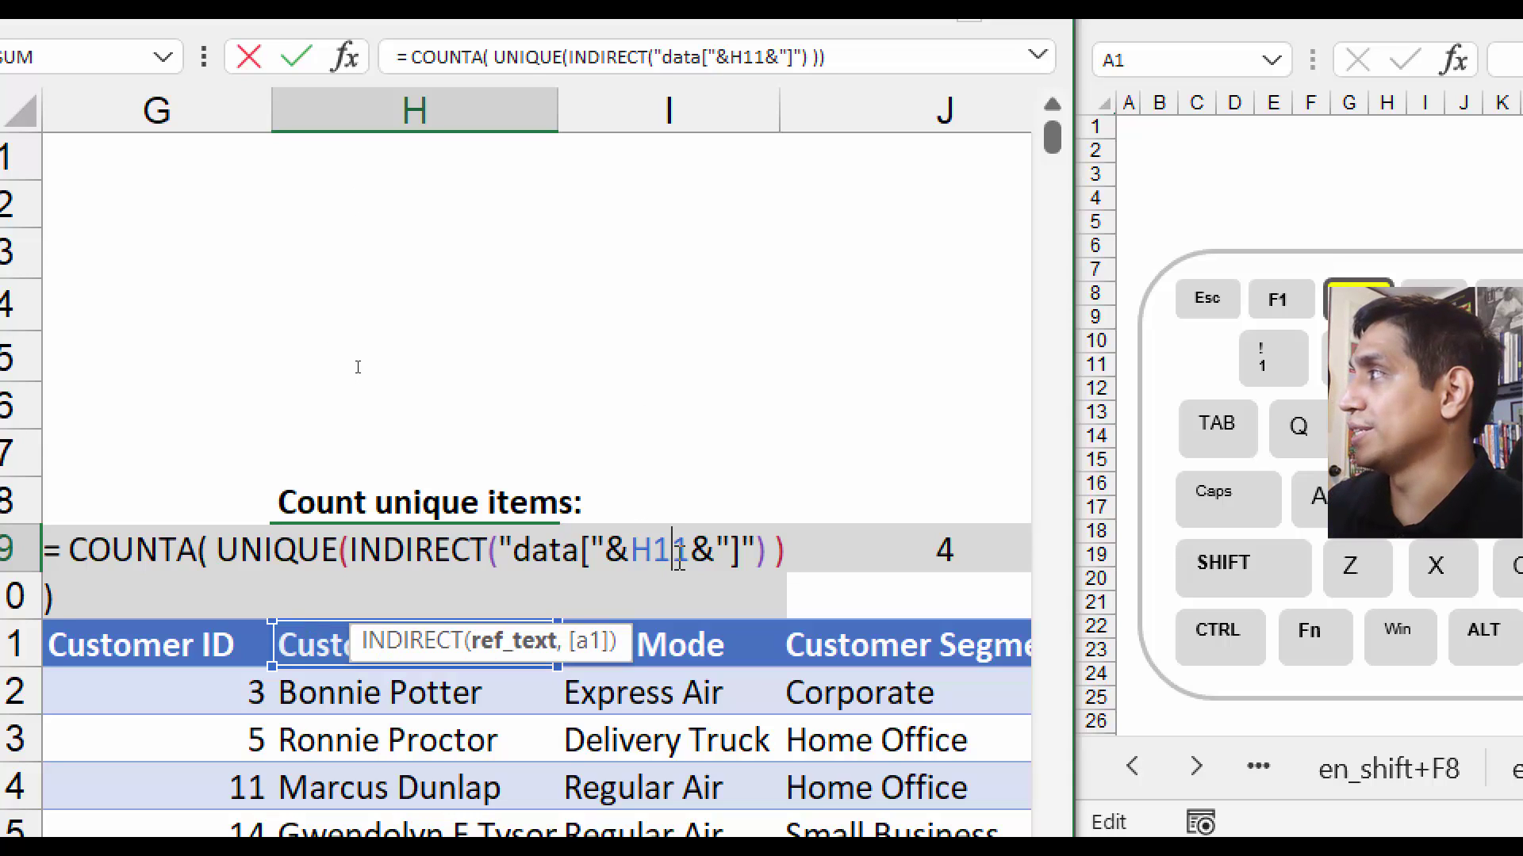
{"action": "left_click", "coordinate": [522, 661]}
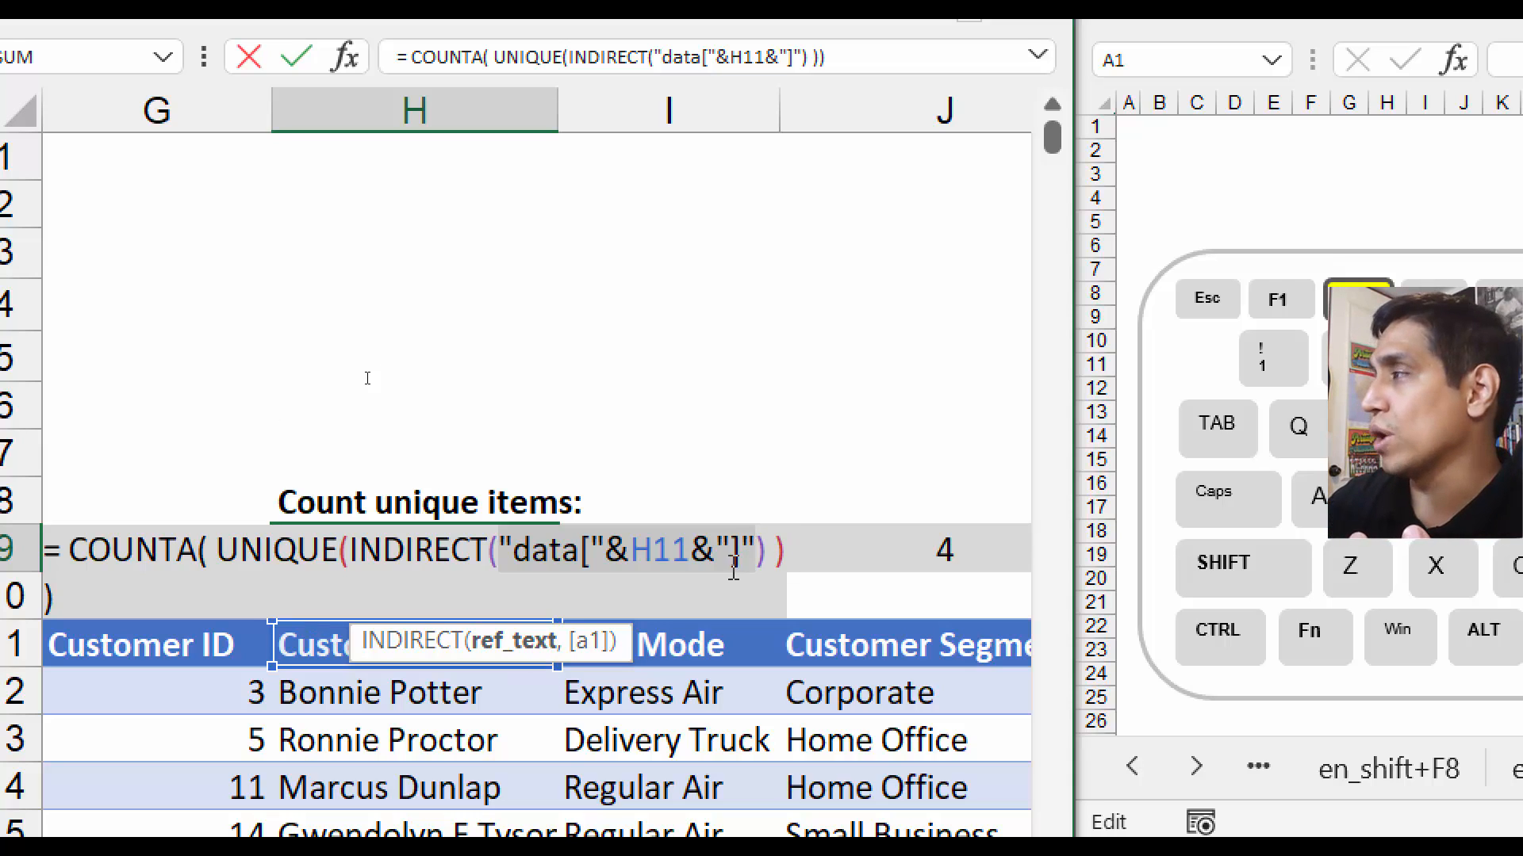
{"action": "left_click", "coordinate": [454, 553]}
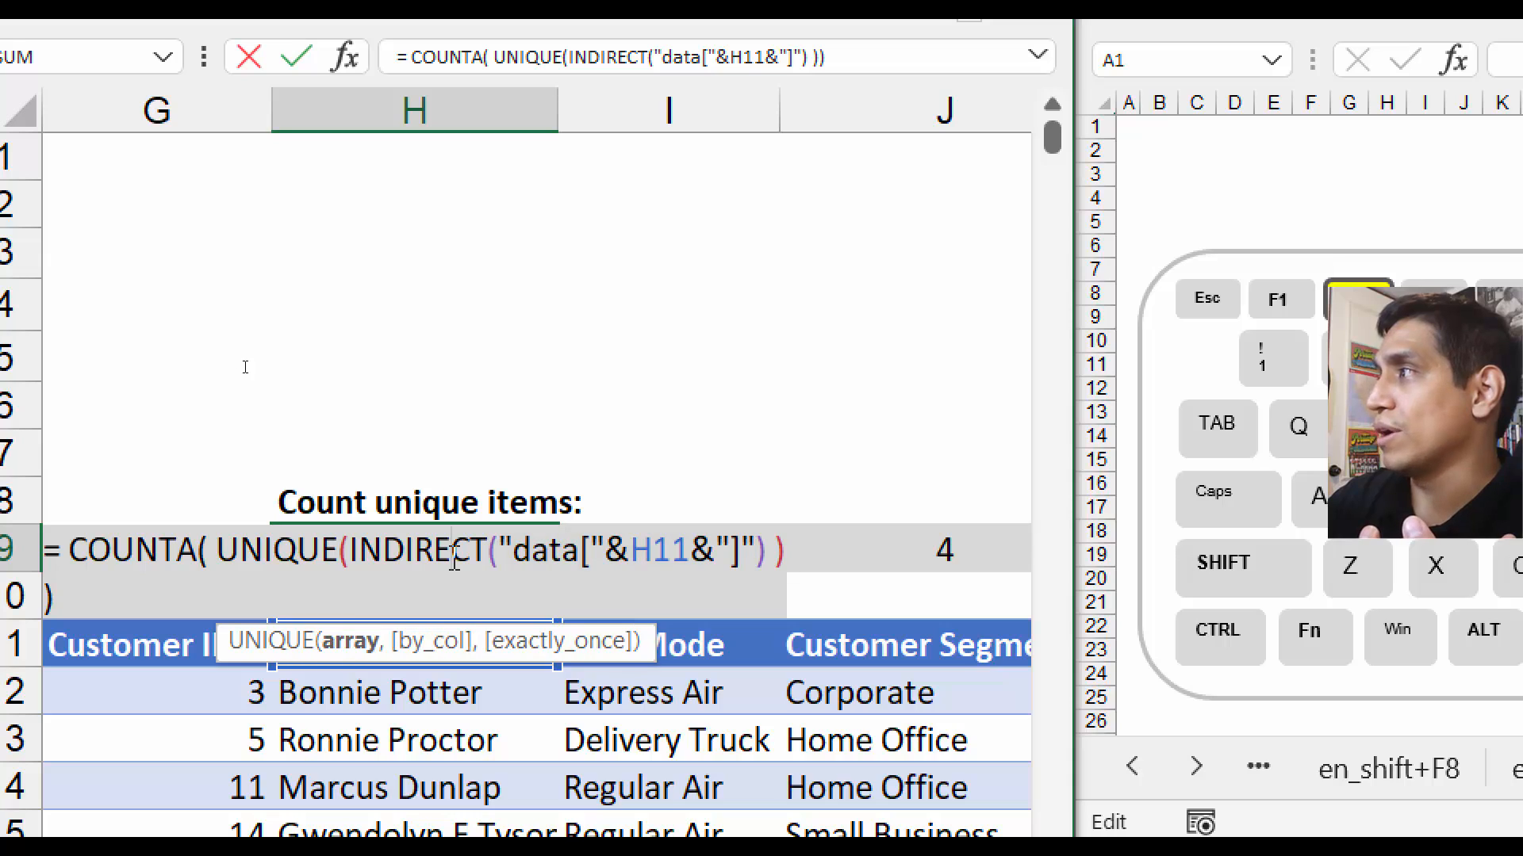
{"action": "left_click", "coordinate": [329, 658]}
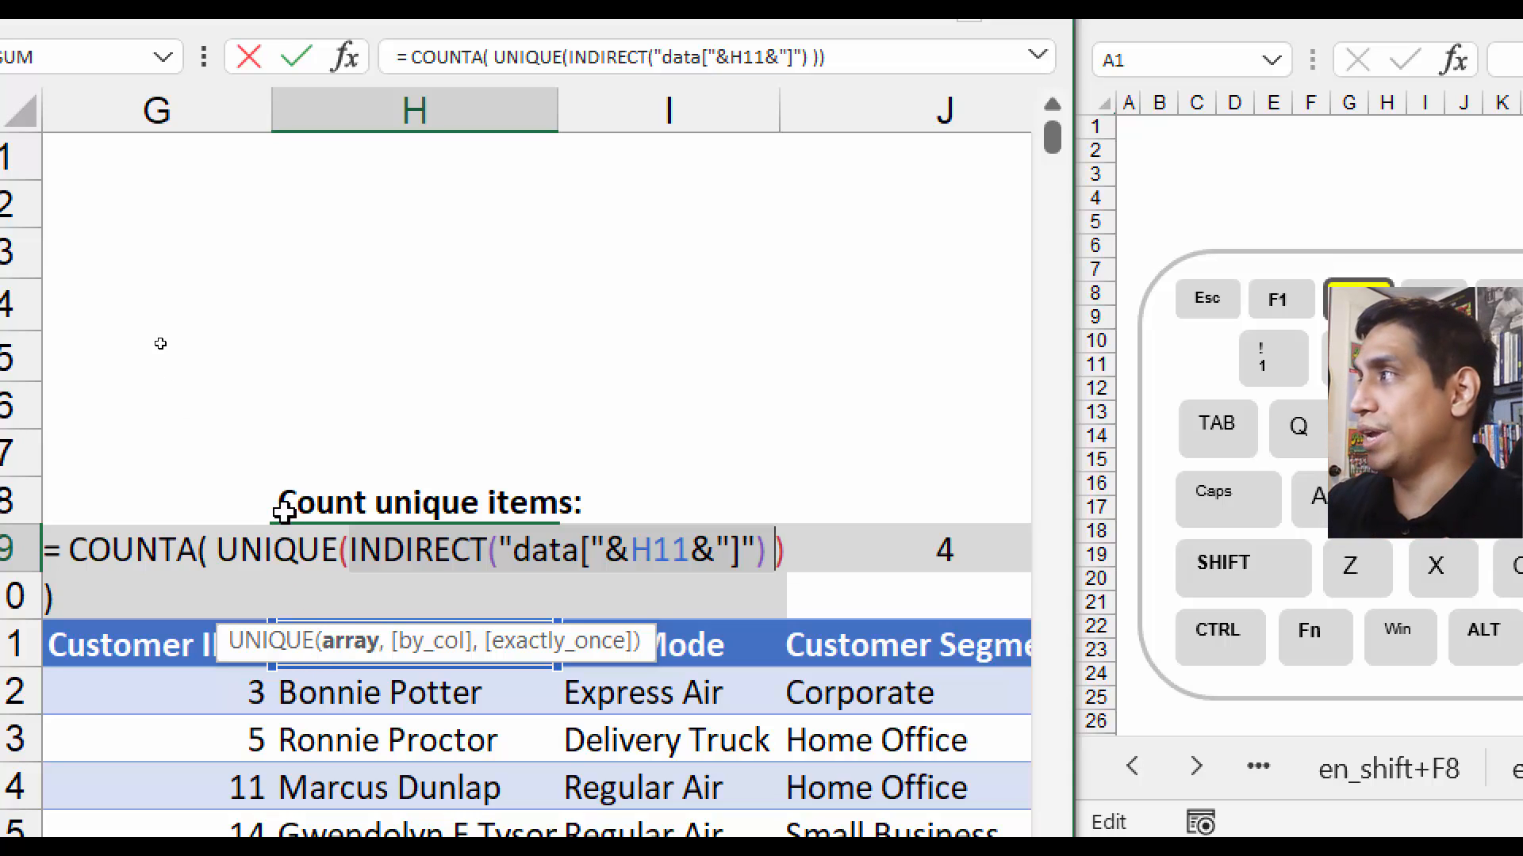
{"action": "left_click", "coordinate": [284, 538]}
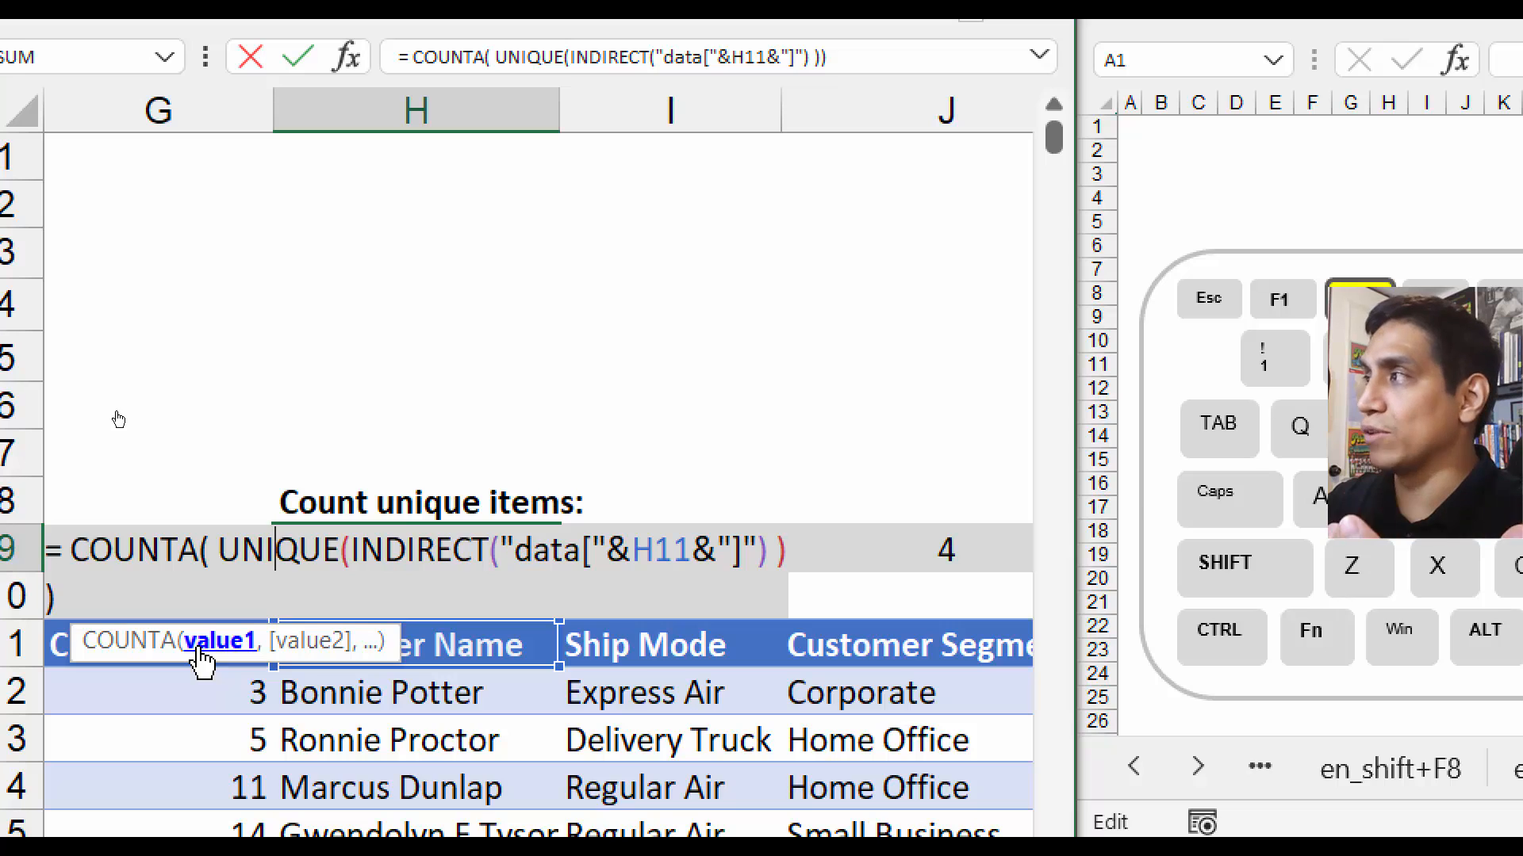
{"action": "left_click", "coordinate": [218, 641]}
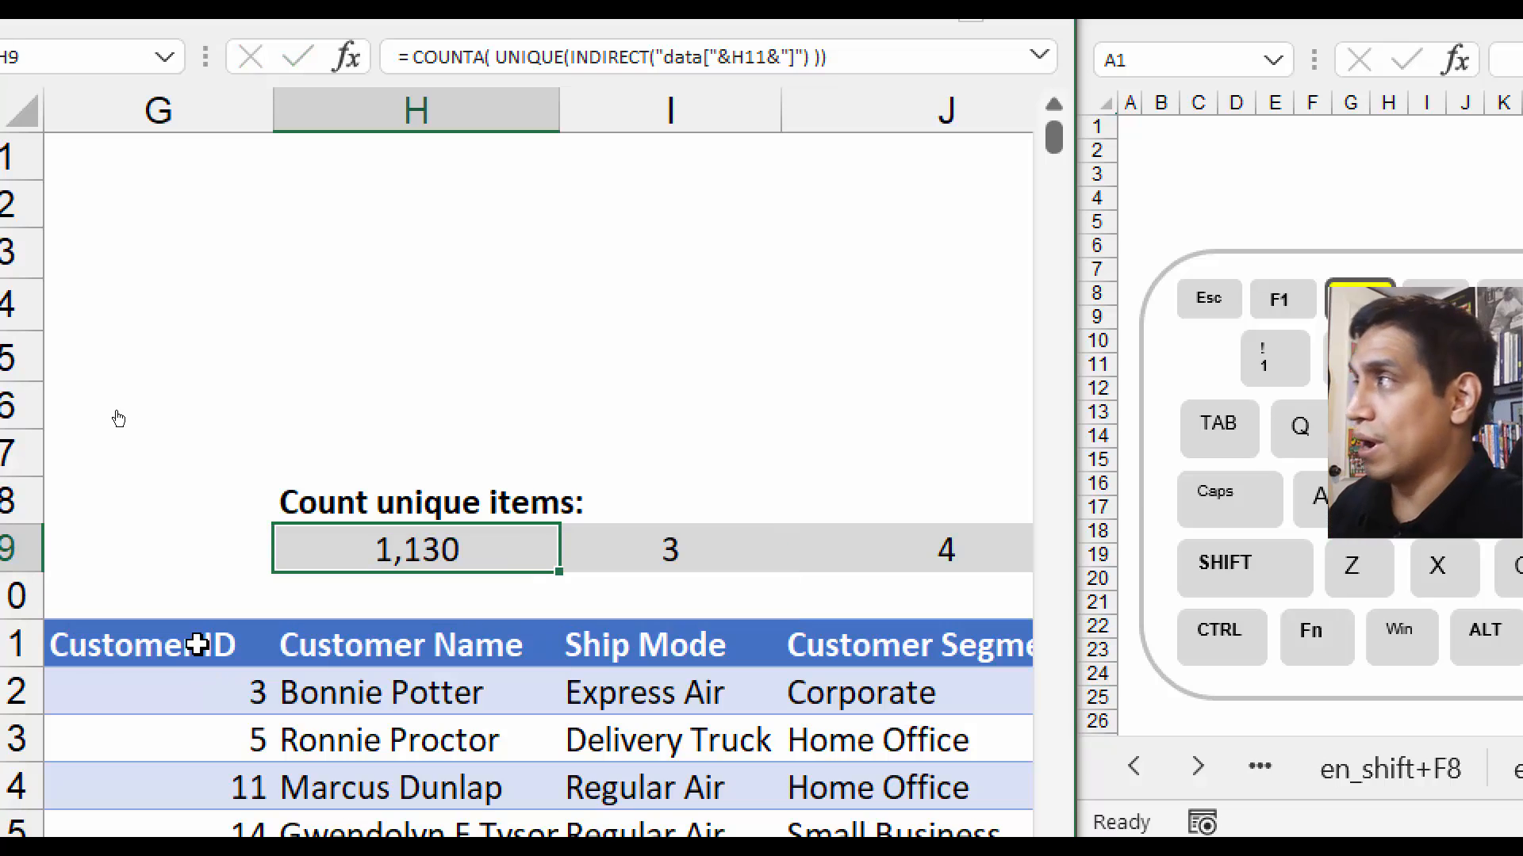
Leave H9 showing 1,130 and move back up to C3 in the Order Priority summary
{"action": "key", "text": "Escape"}
{"action": "key", "text": "Up"}
{"action": "key", "text": "Left"}
{"action": "key", "text": "Left"}
{"action": "key", "text": "Left"}
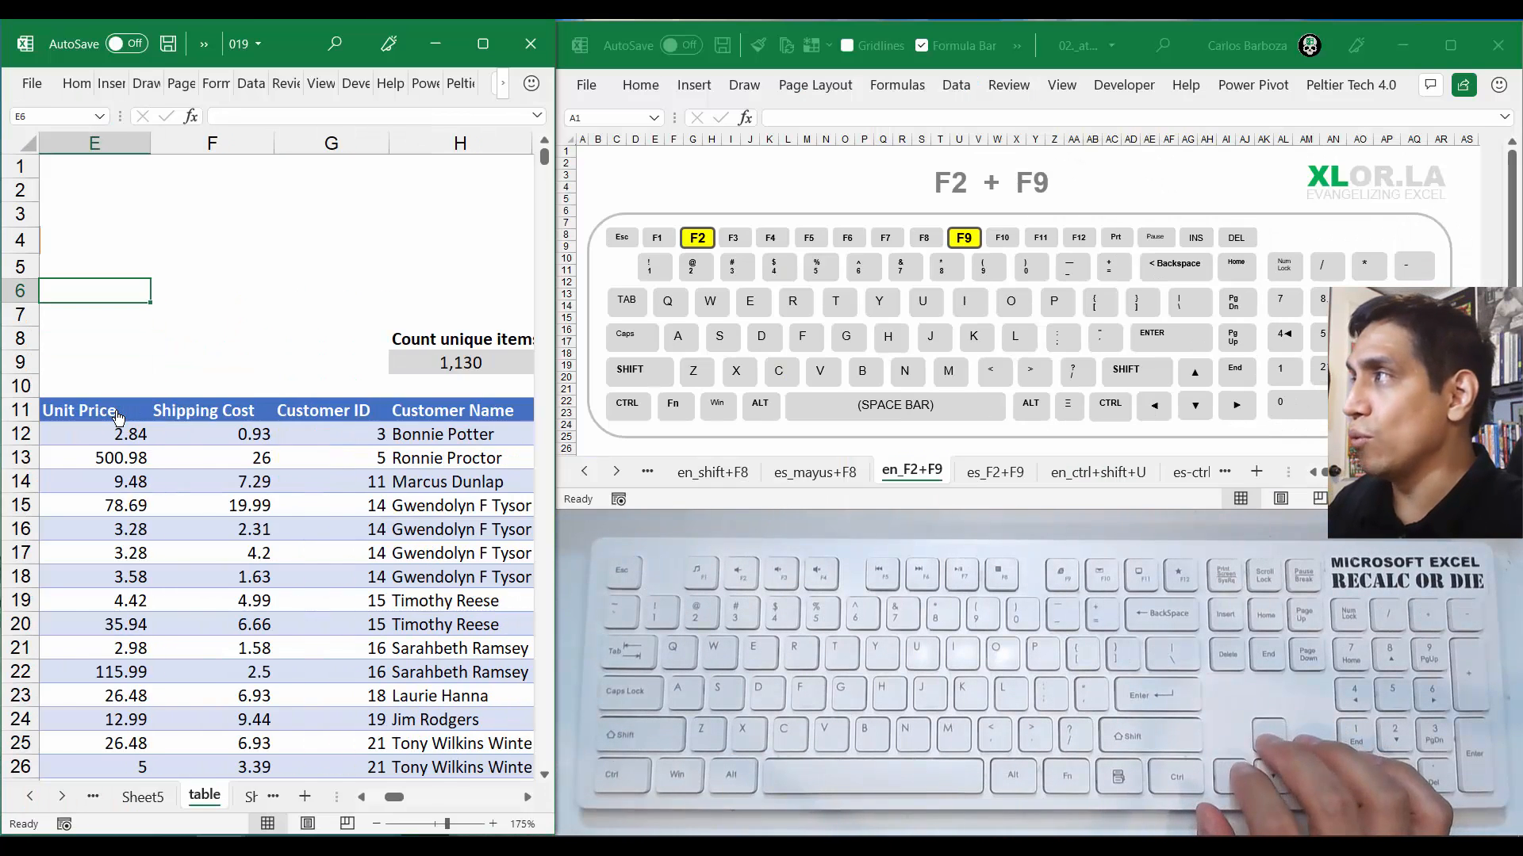
{"action": "key", "text": "Left"}
{"action": "key", "text": "Left"}
{"action": "key", "text": "Up"}
{"action": "key", "text": "Up"}
{"action": "key", "text": "Up"}
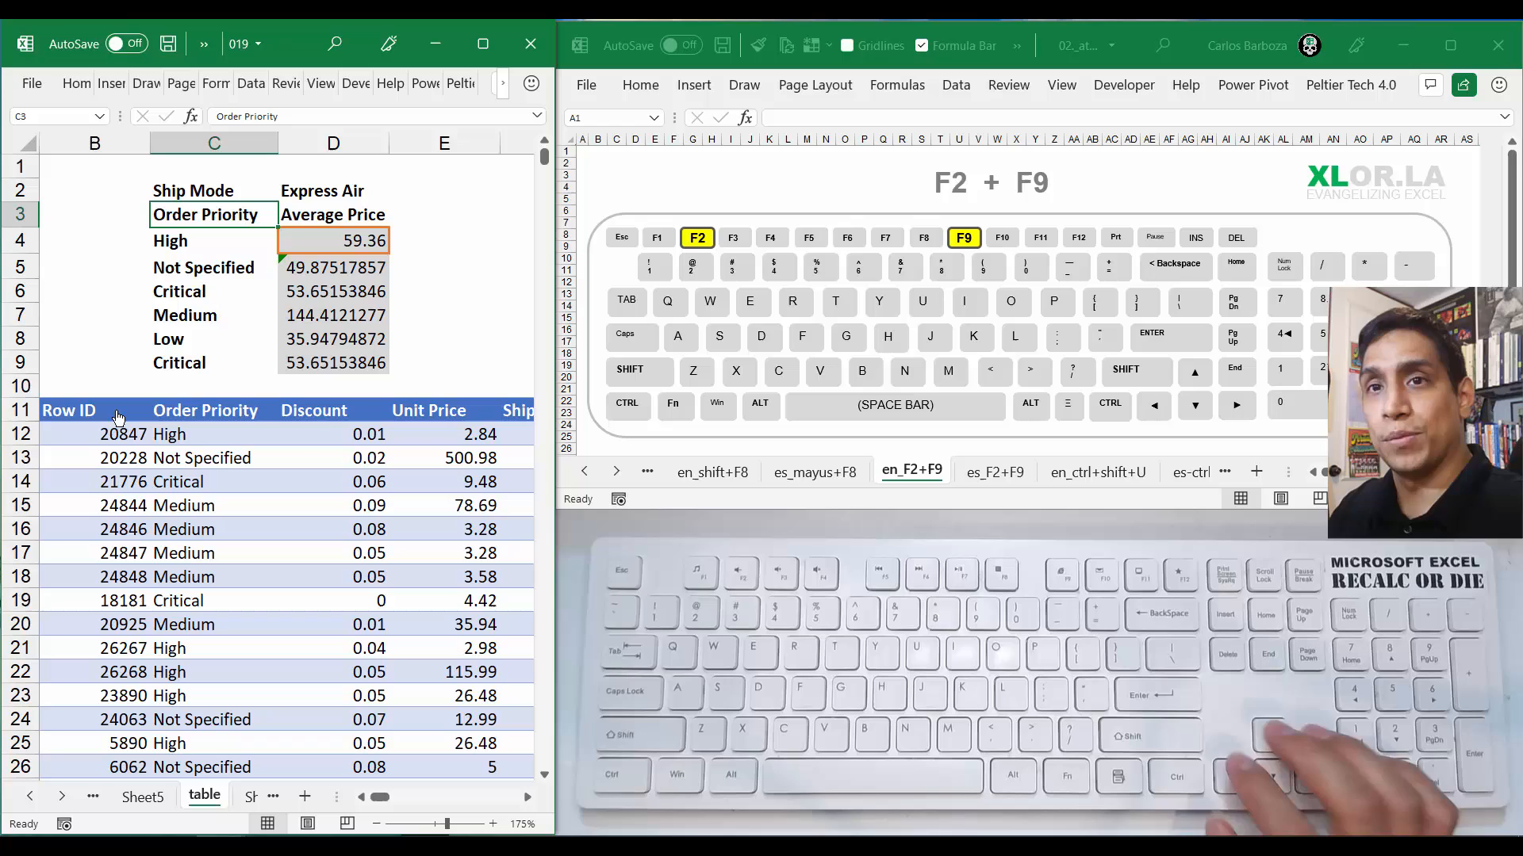